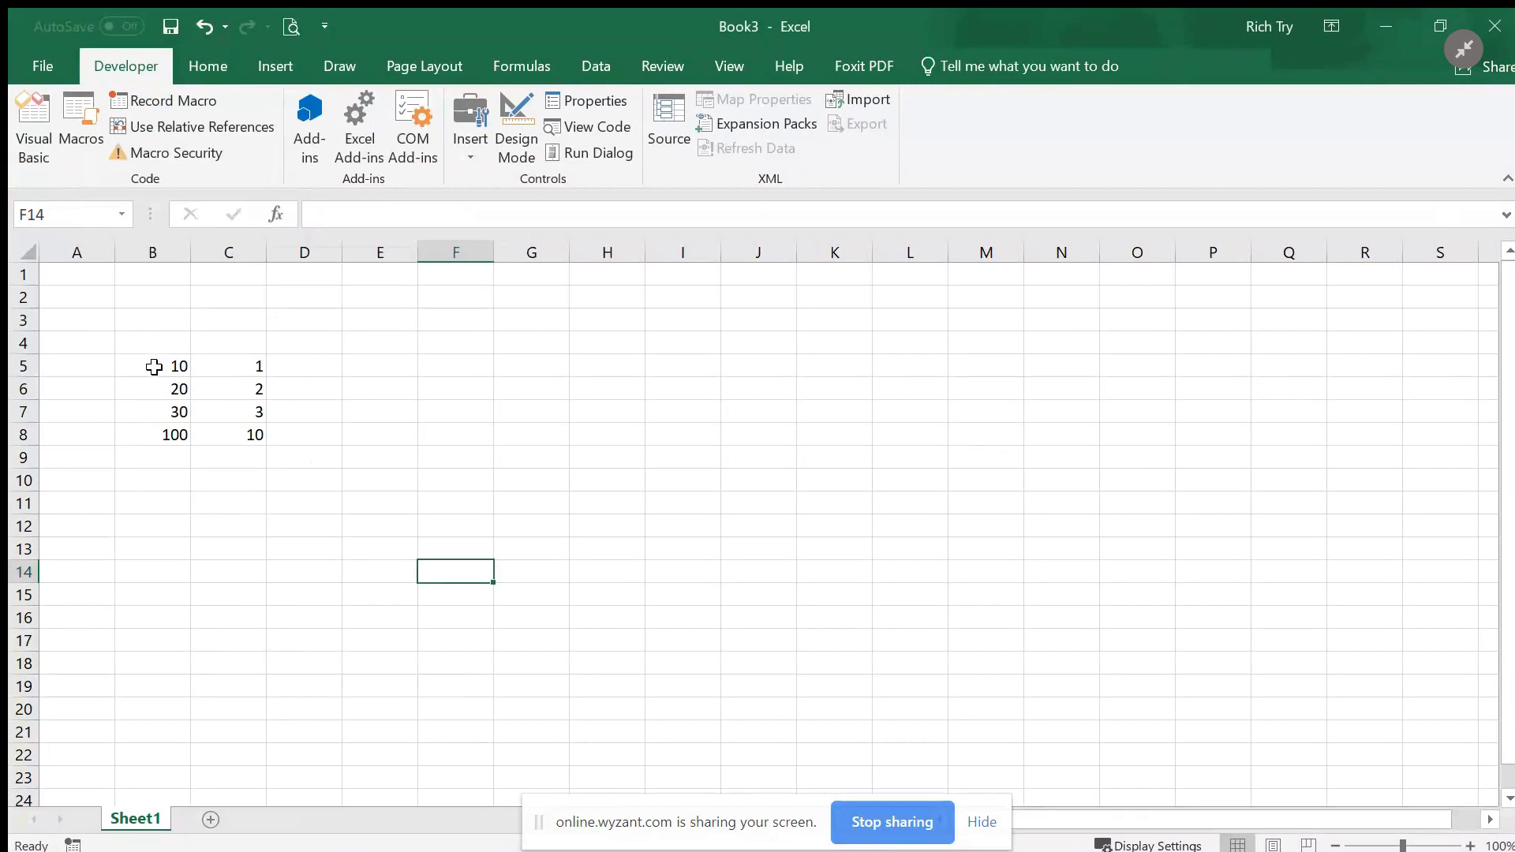
# Check the values in B5 through B8, then begin a new formula in cell B10.
pyautogui.click(154, 369)
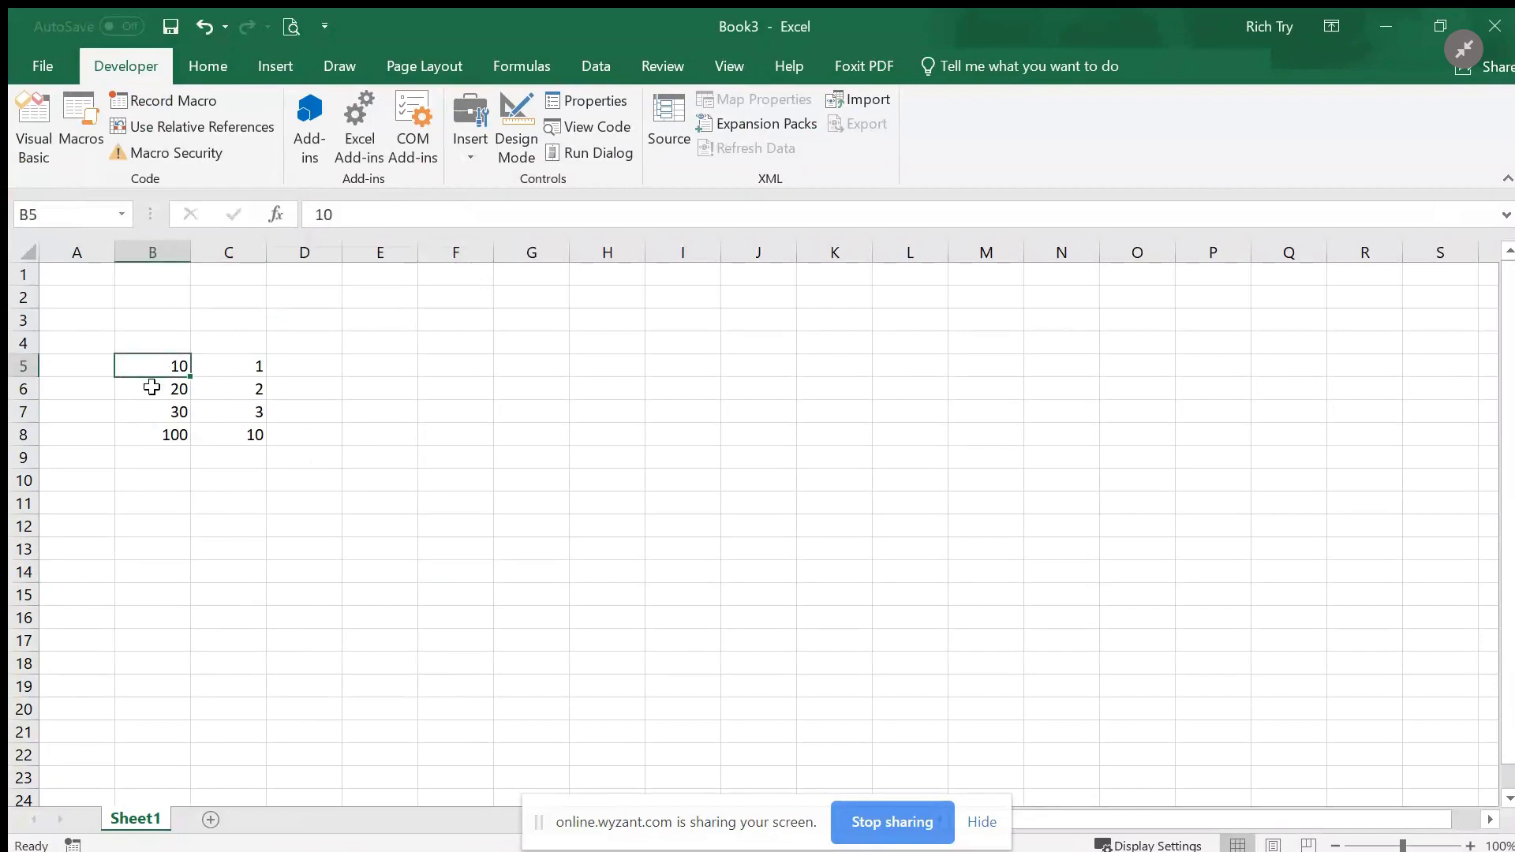
pyautogui.click(150, 411)
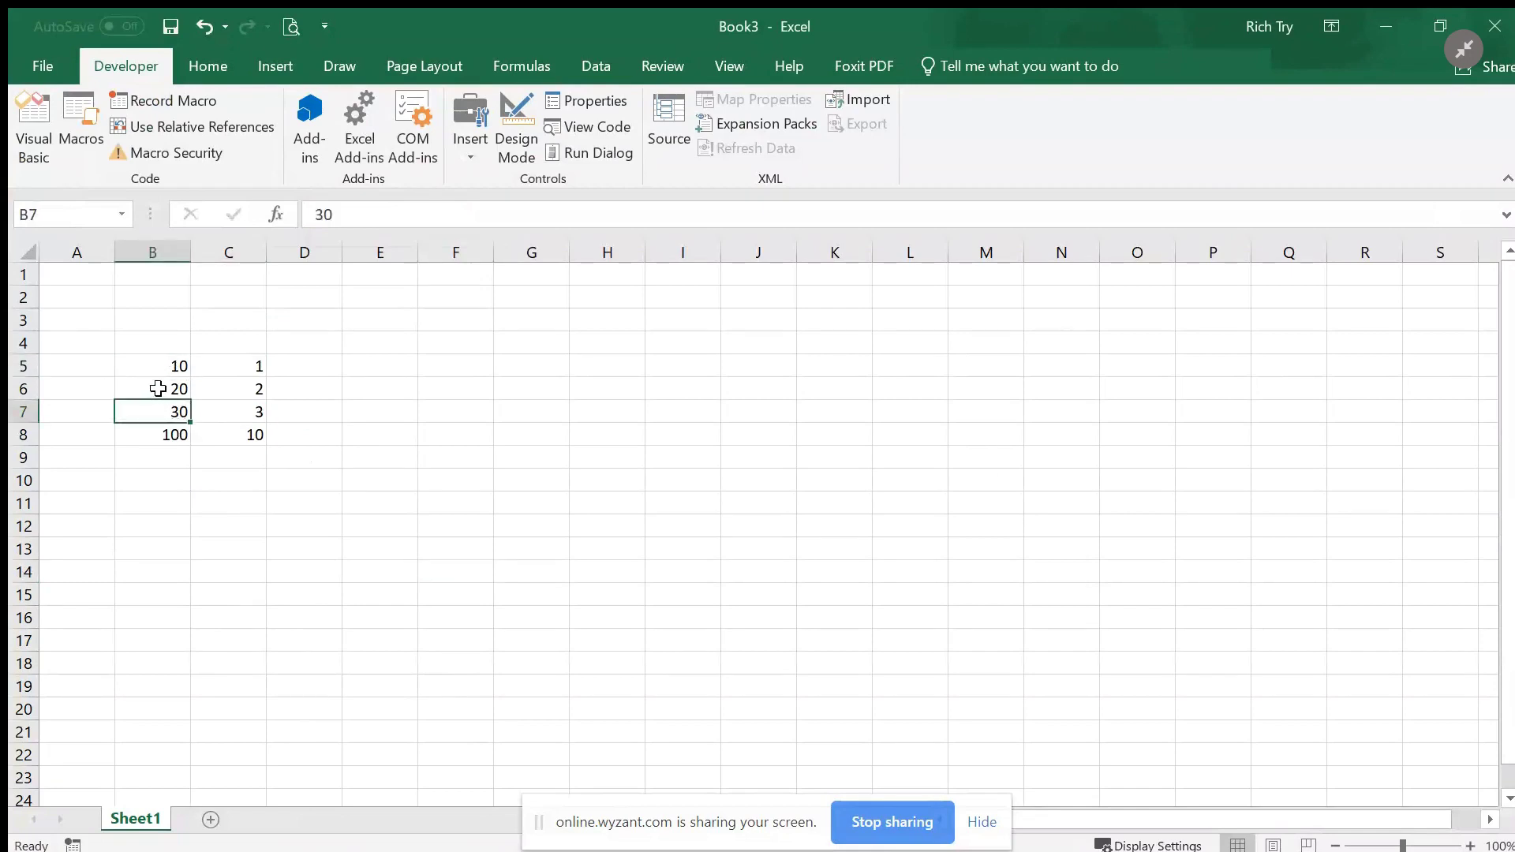
pyautogui.click(158, 388)
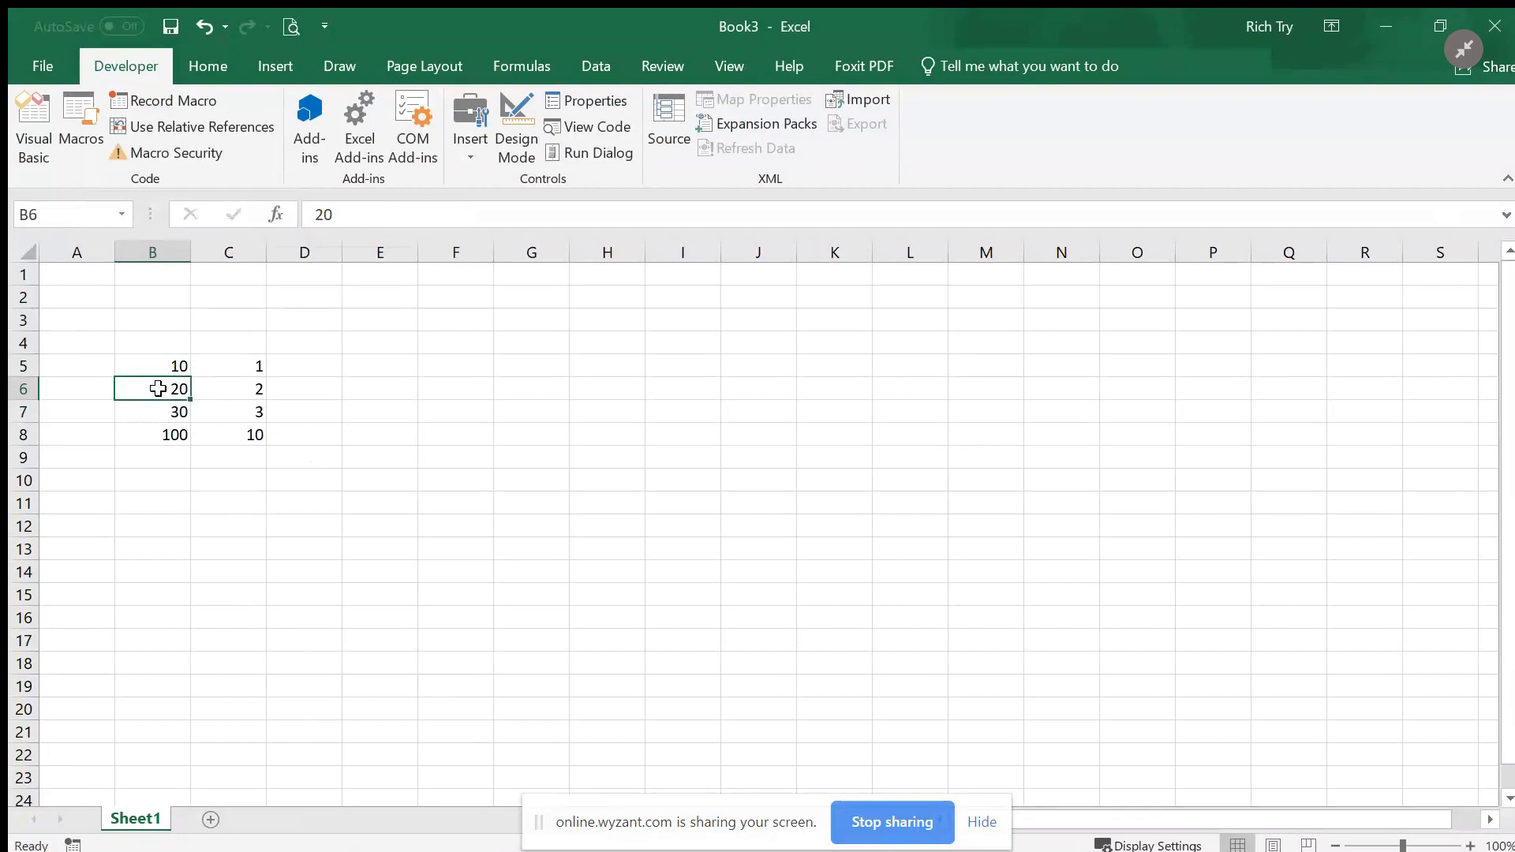
pyautogui.click(166, 436)
pyautogui.click(154, 480)
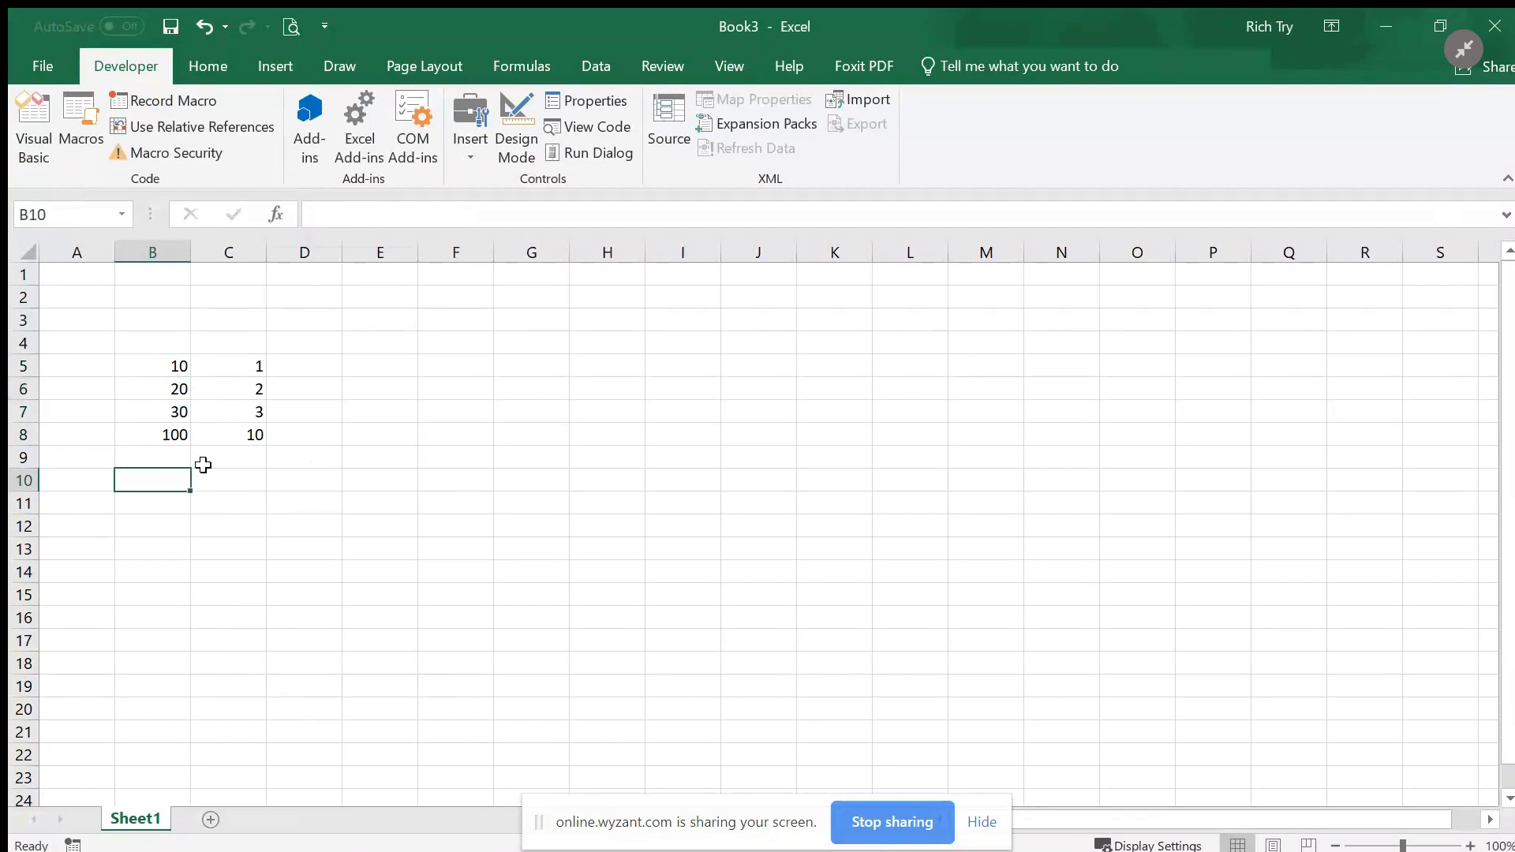
pyautogui.write('=(')
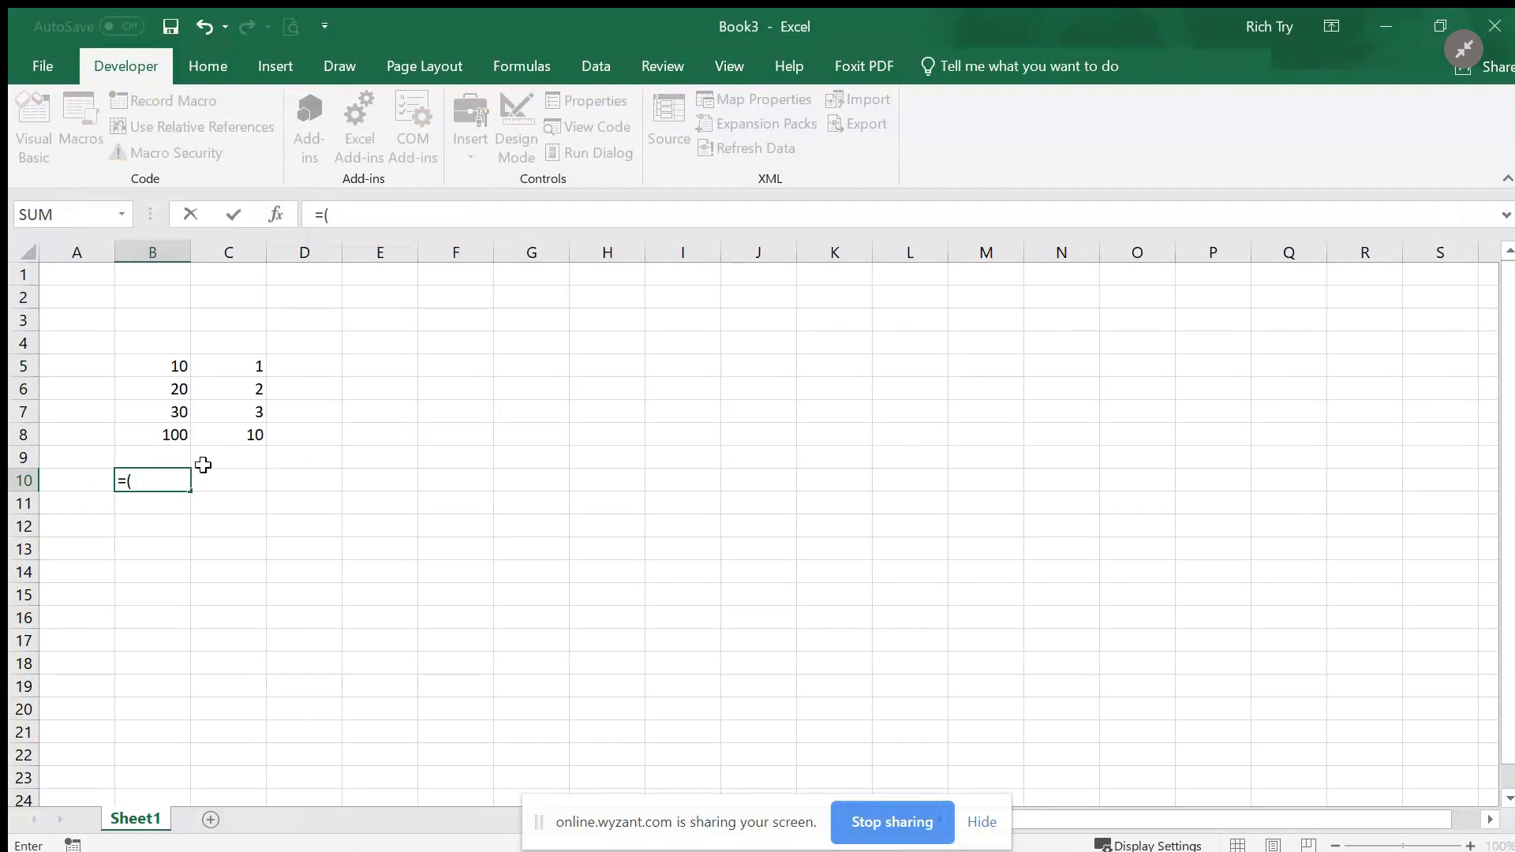
# Build the absolute-reference part =($B$6-($B$5+$B$7)) in B10 using F4.
pyautogui.write('B')
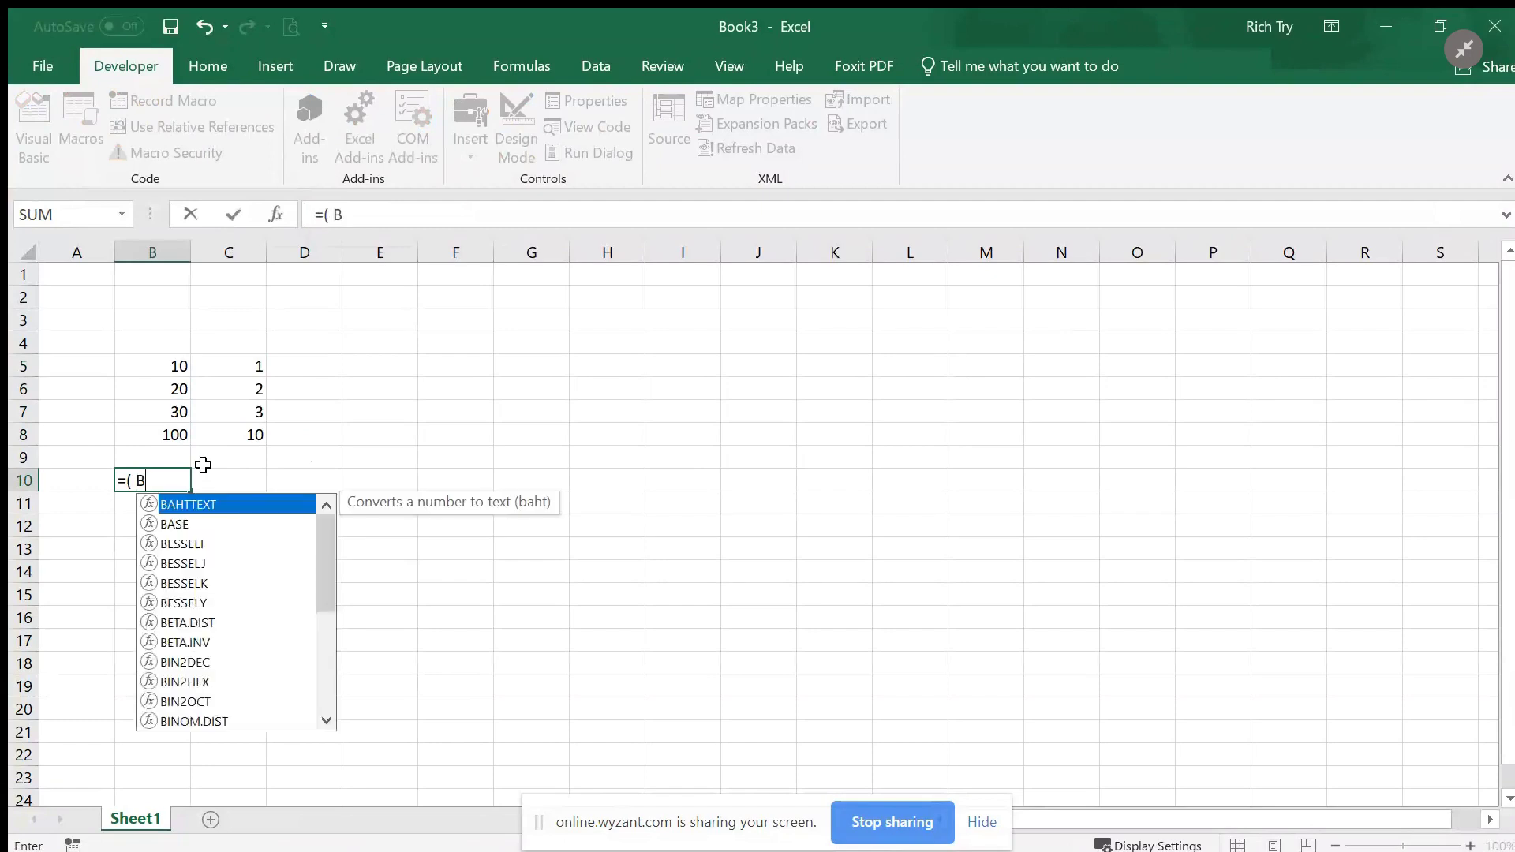
pyautogui.write('6')
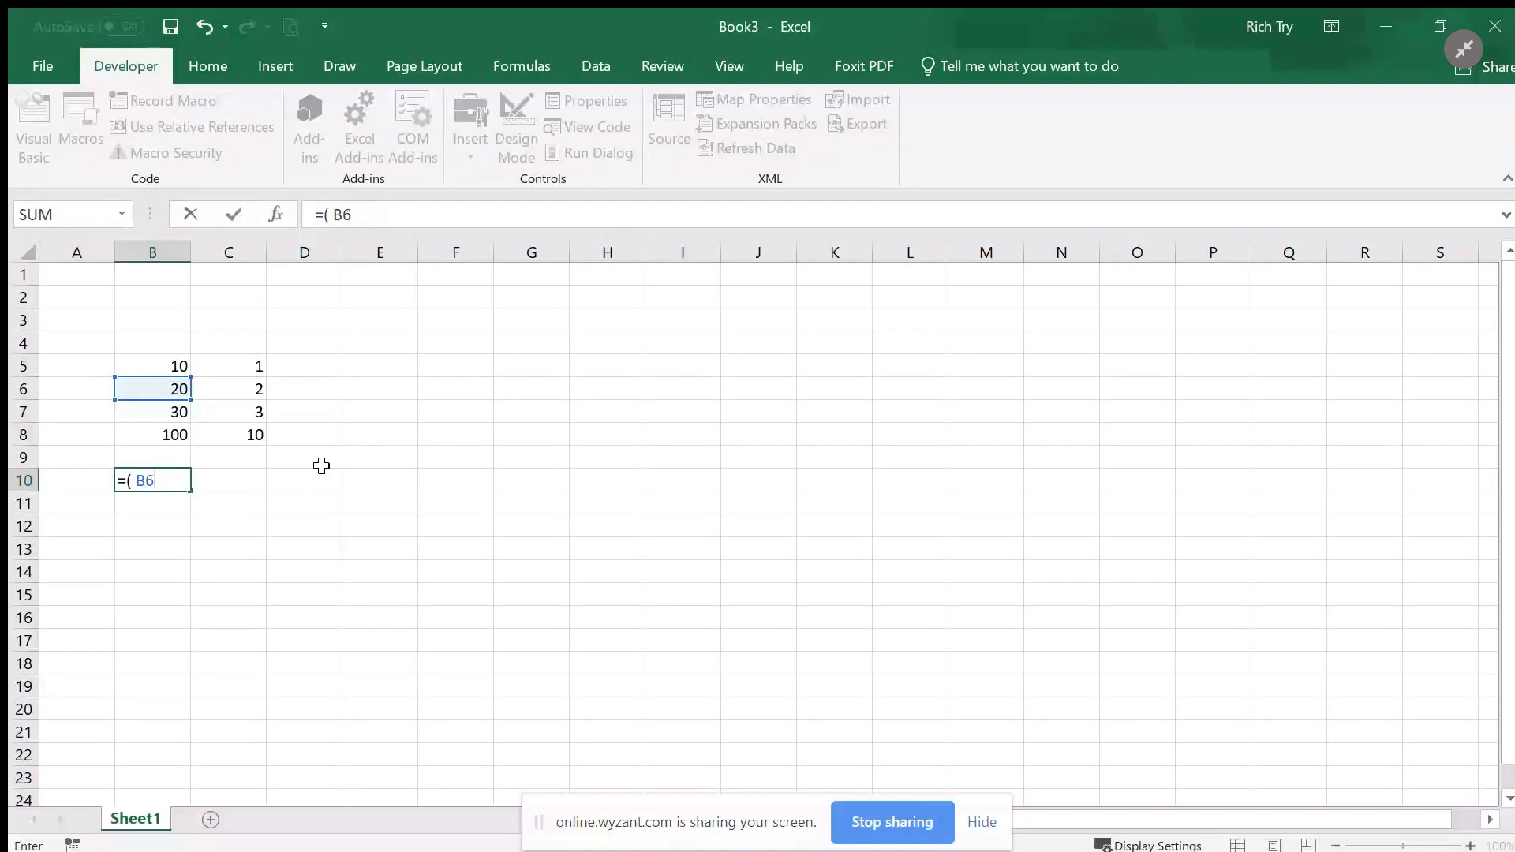
pyautogui.press('F4')
pyautogui.write('(b')
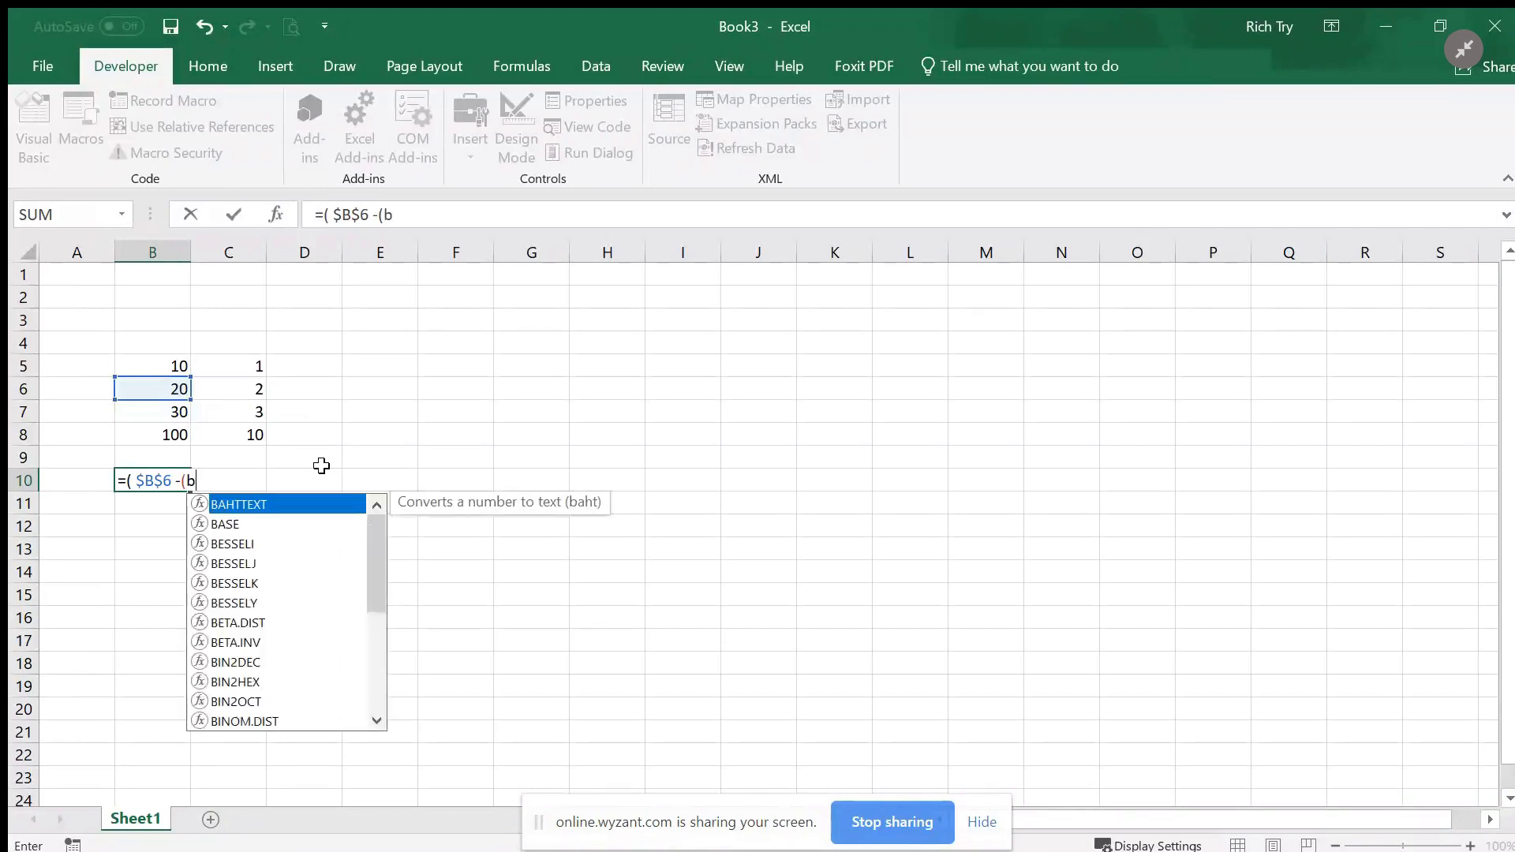
pyautogui.write('5')
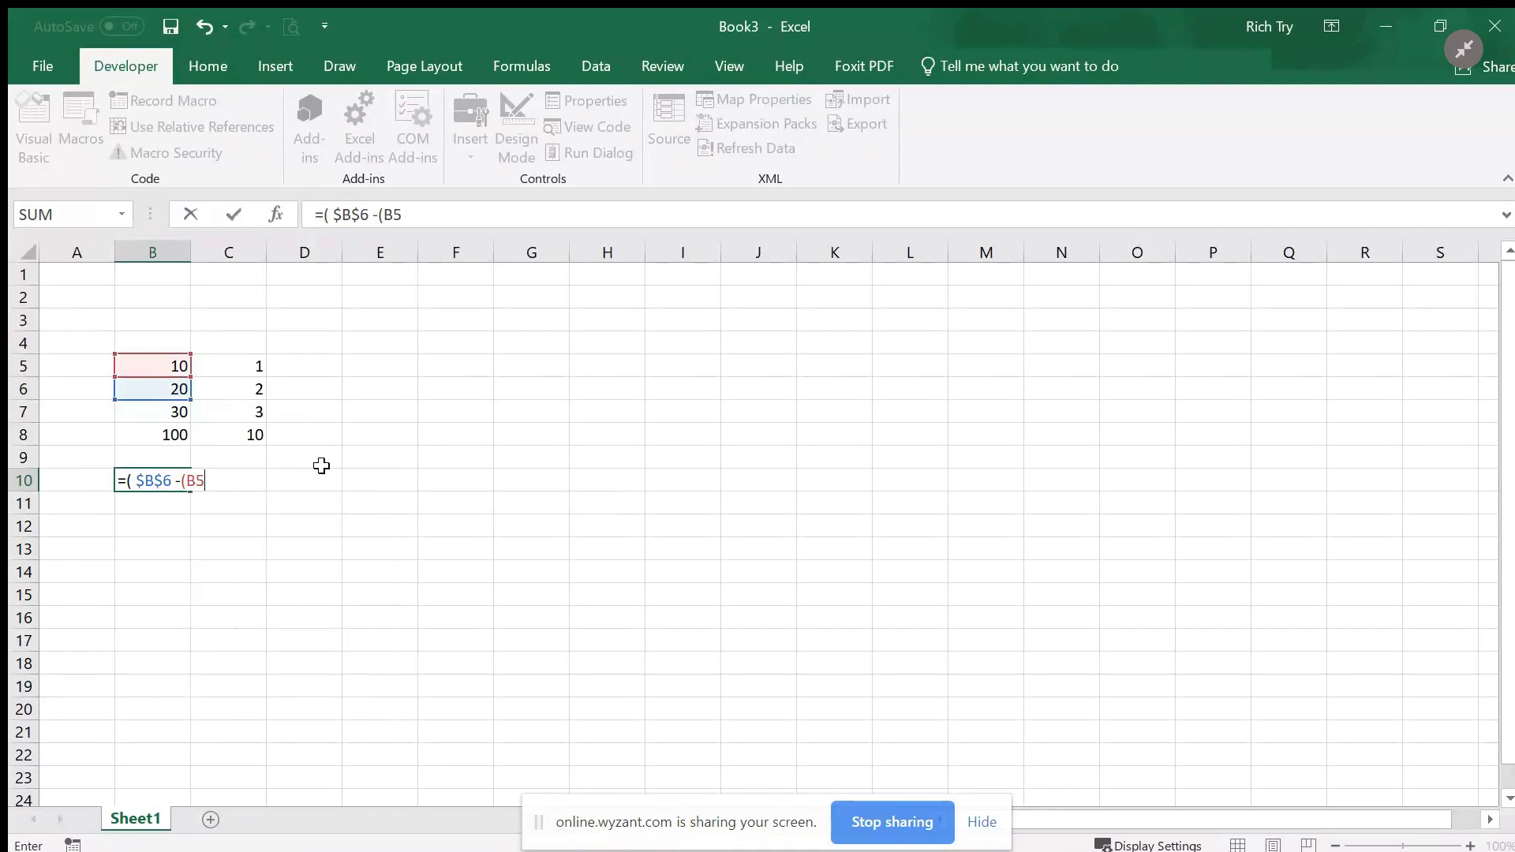
pyautogui.press('F4')
pyautogui.write('+ b7')
pyautogui.press('F4')
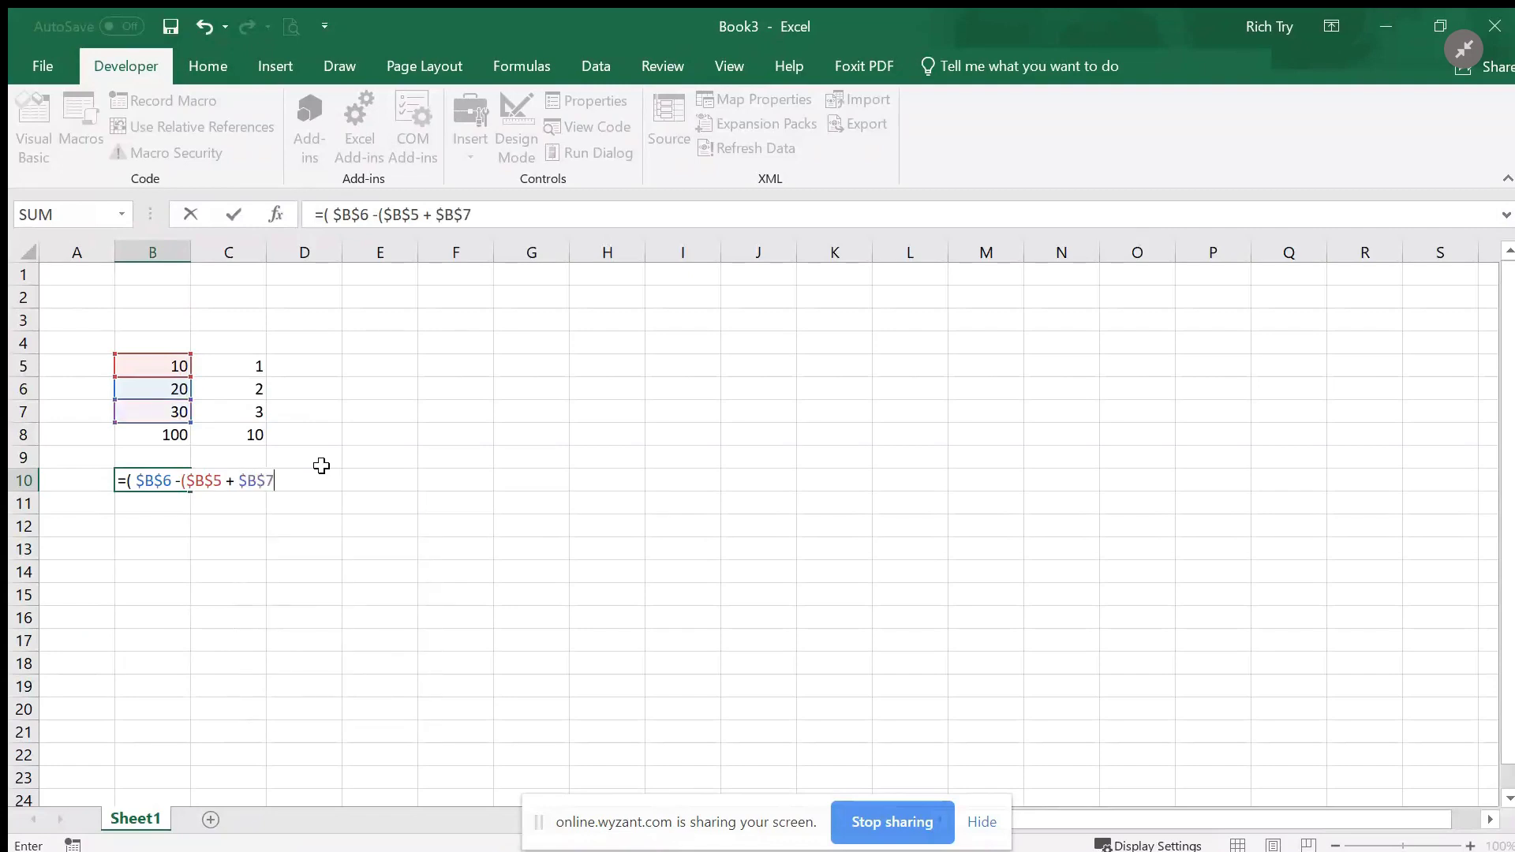
pyautogui.write(')')
# Multiply the result by $B$8 and commit, so B10 shows -2000.
pyautogui.click(294, 480)
pyautogui.write('*')
pyautogui.write(' $B$')
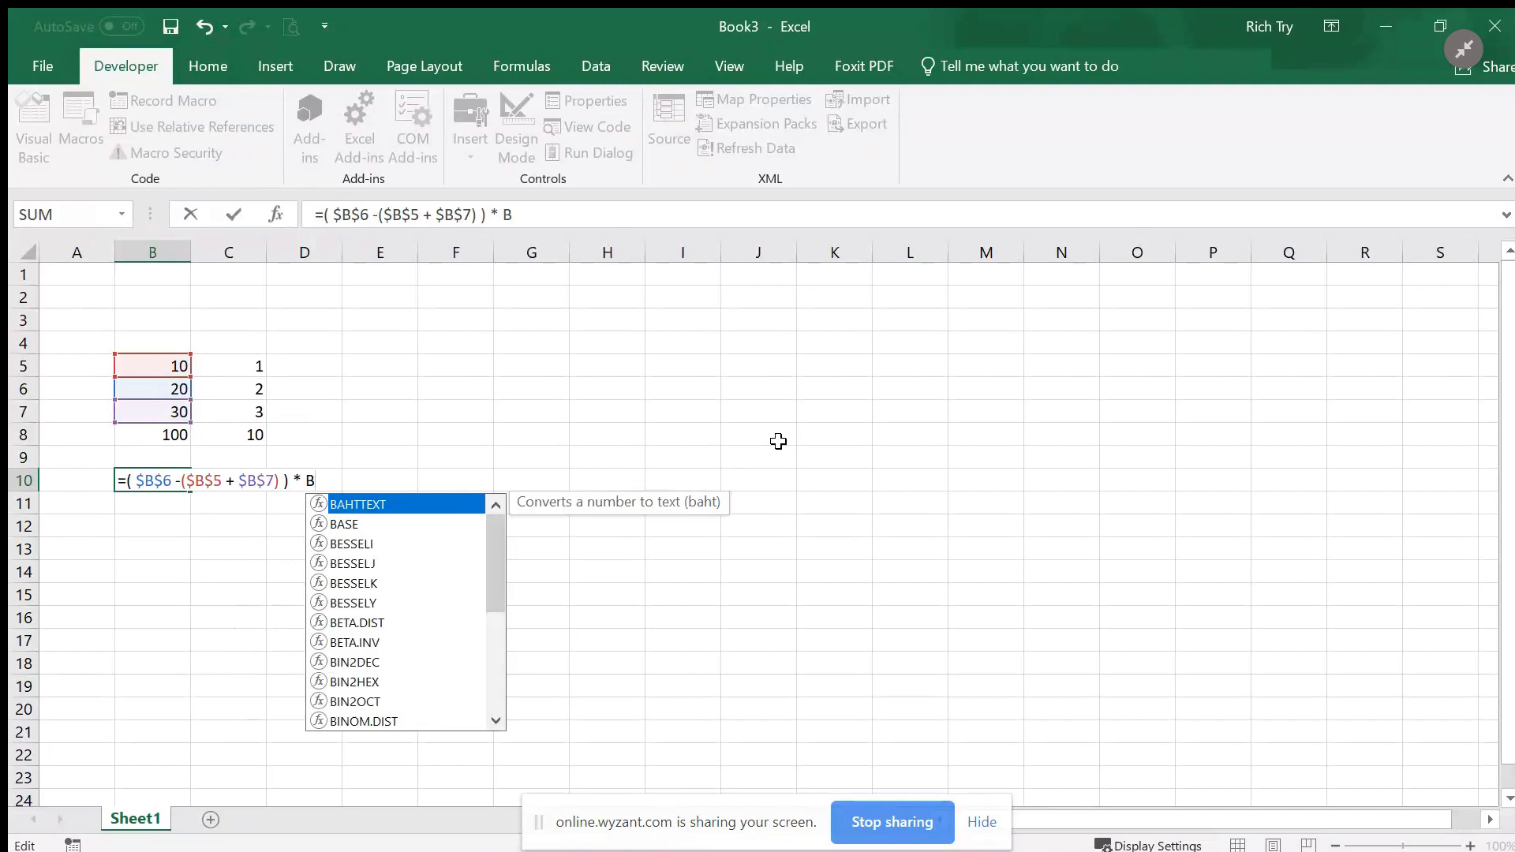
pyautogui.write('8')
pyautogui.press('F4')
pyautogui.press('Return')
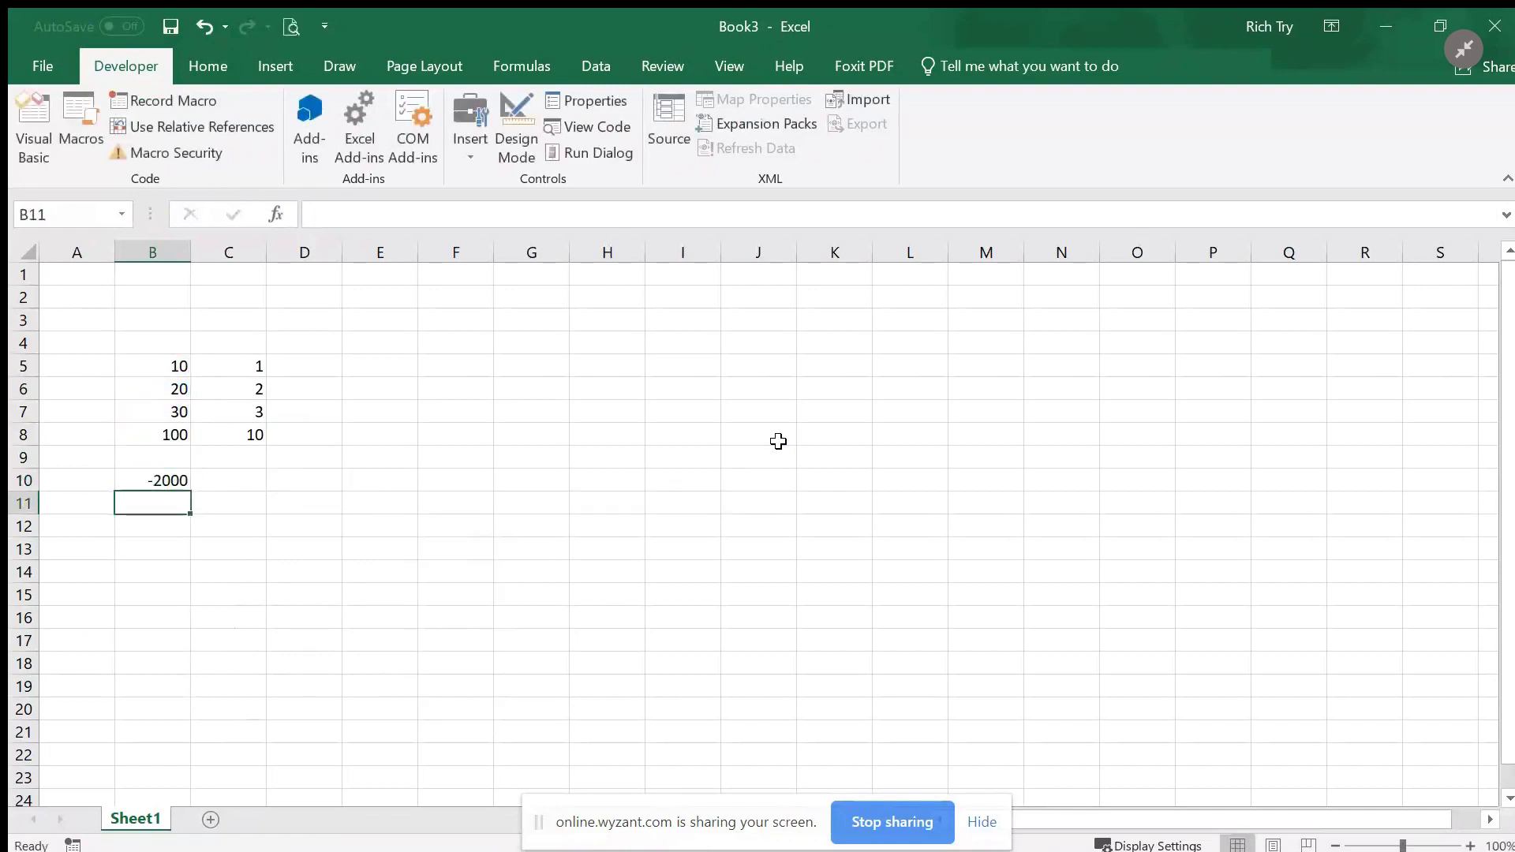
# Inspect B10's formula without changing it.
pyautogui.click(168, 484)
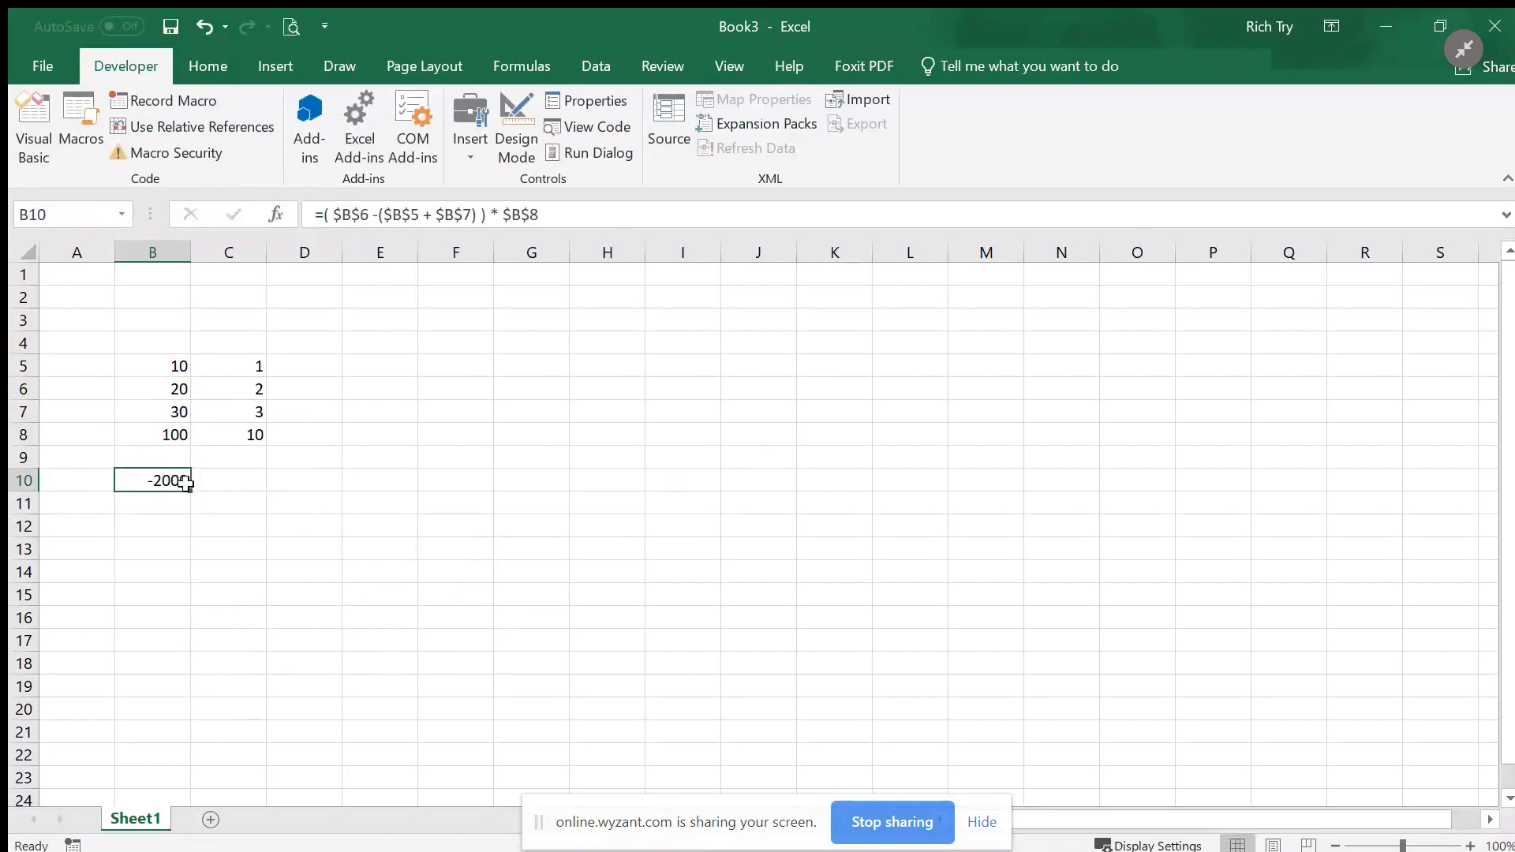
pyautogui.doubleClick(167, 483)
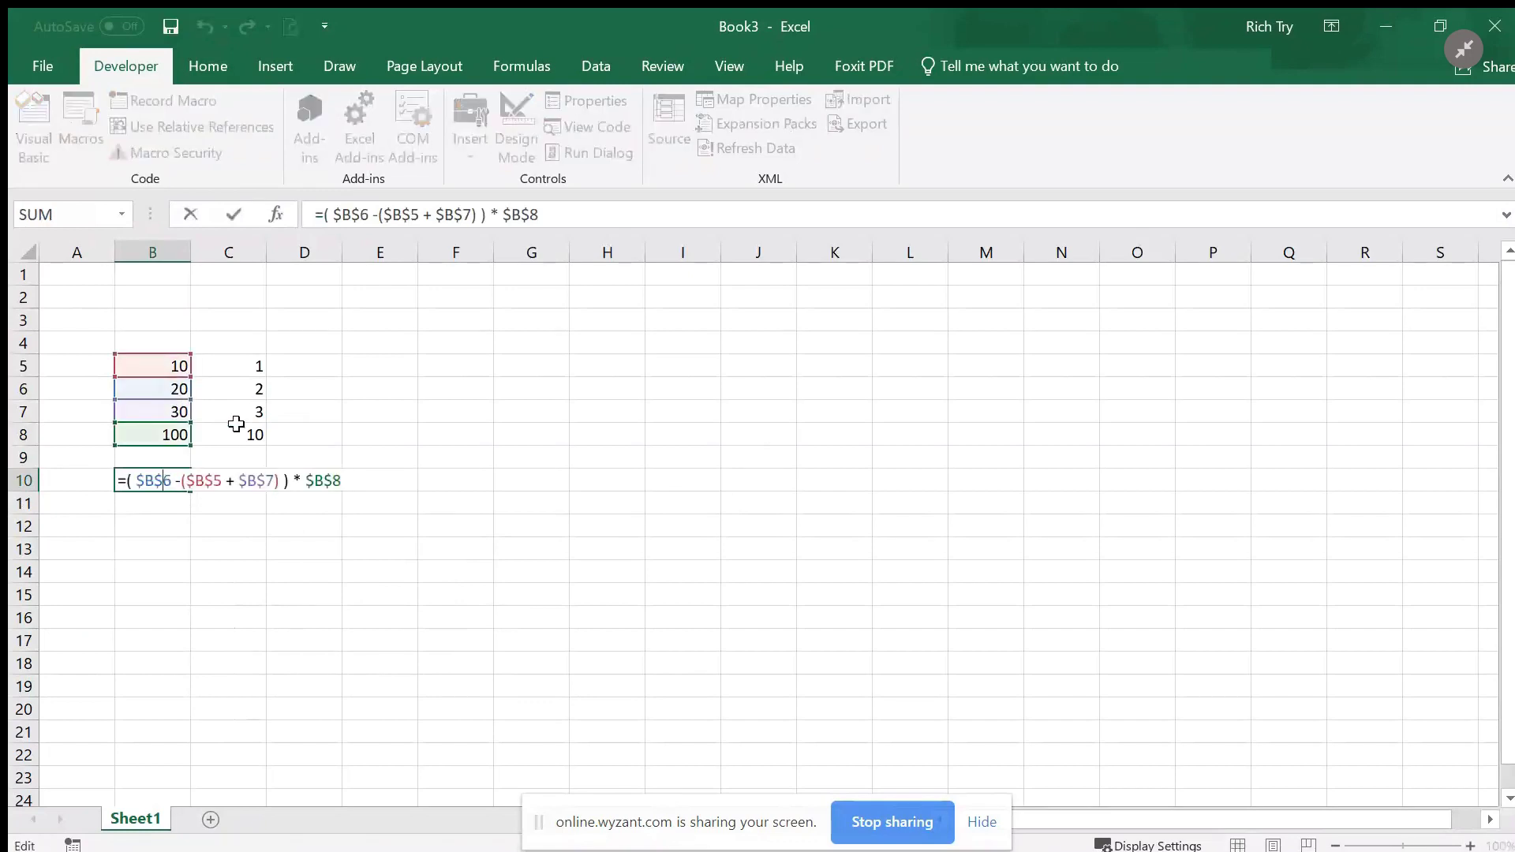
pyautogui.press('Escape')
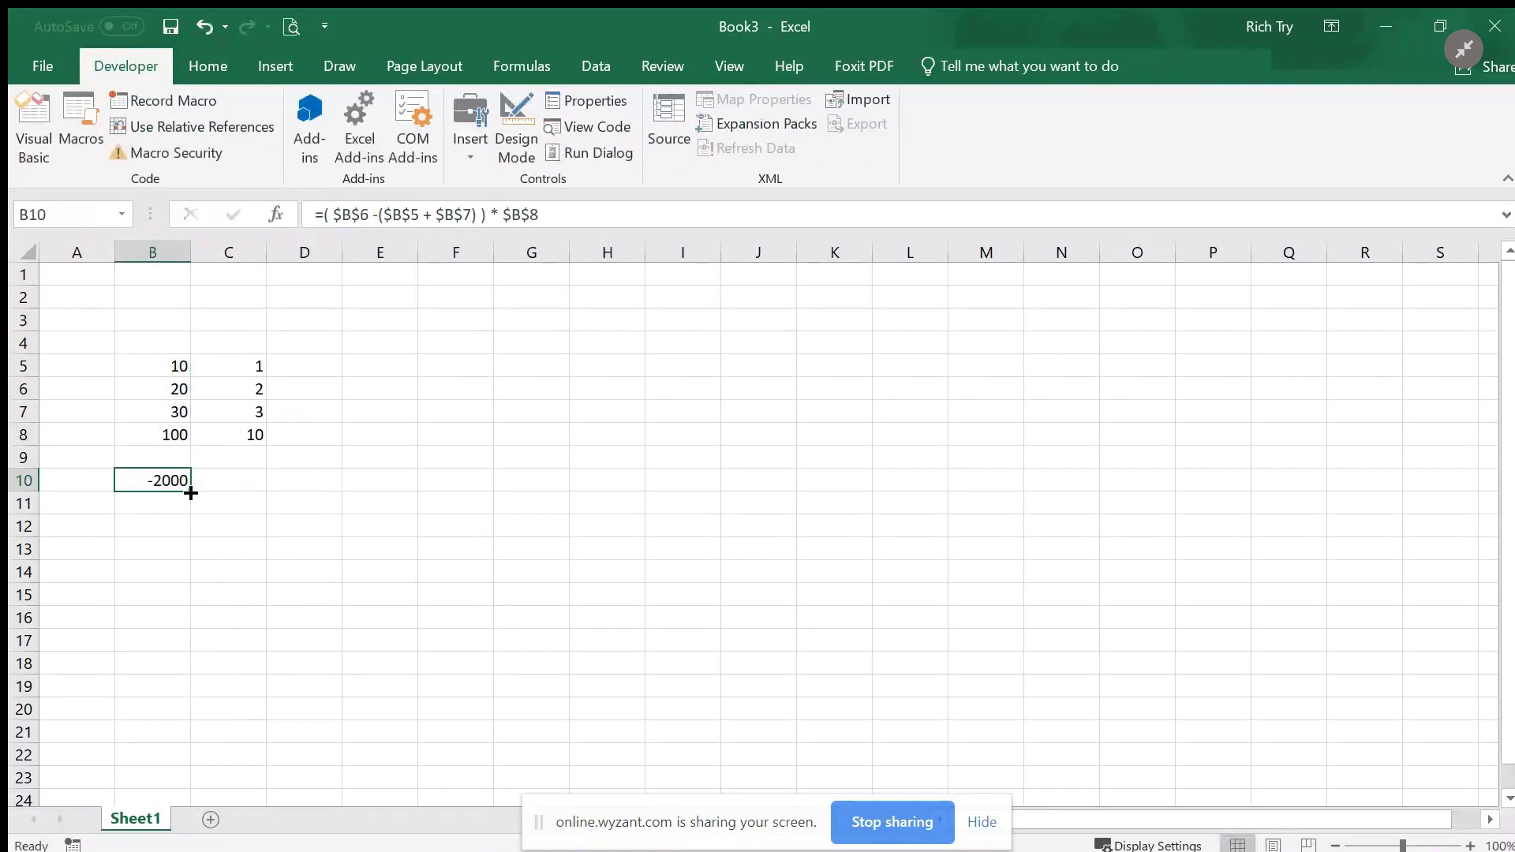
# Fill B10's formula into C10 and compare both, each still showing -2000.
pyautogui.moveTo(190, 492); pyautogui.dragTo(248, 485)
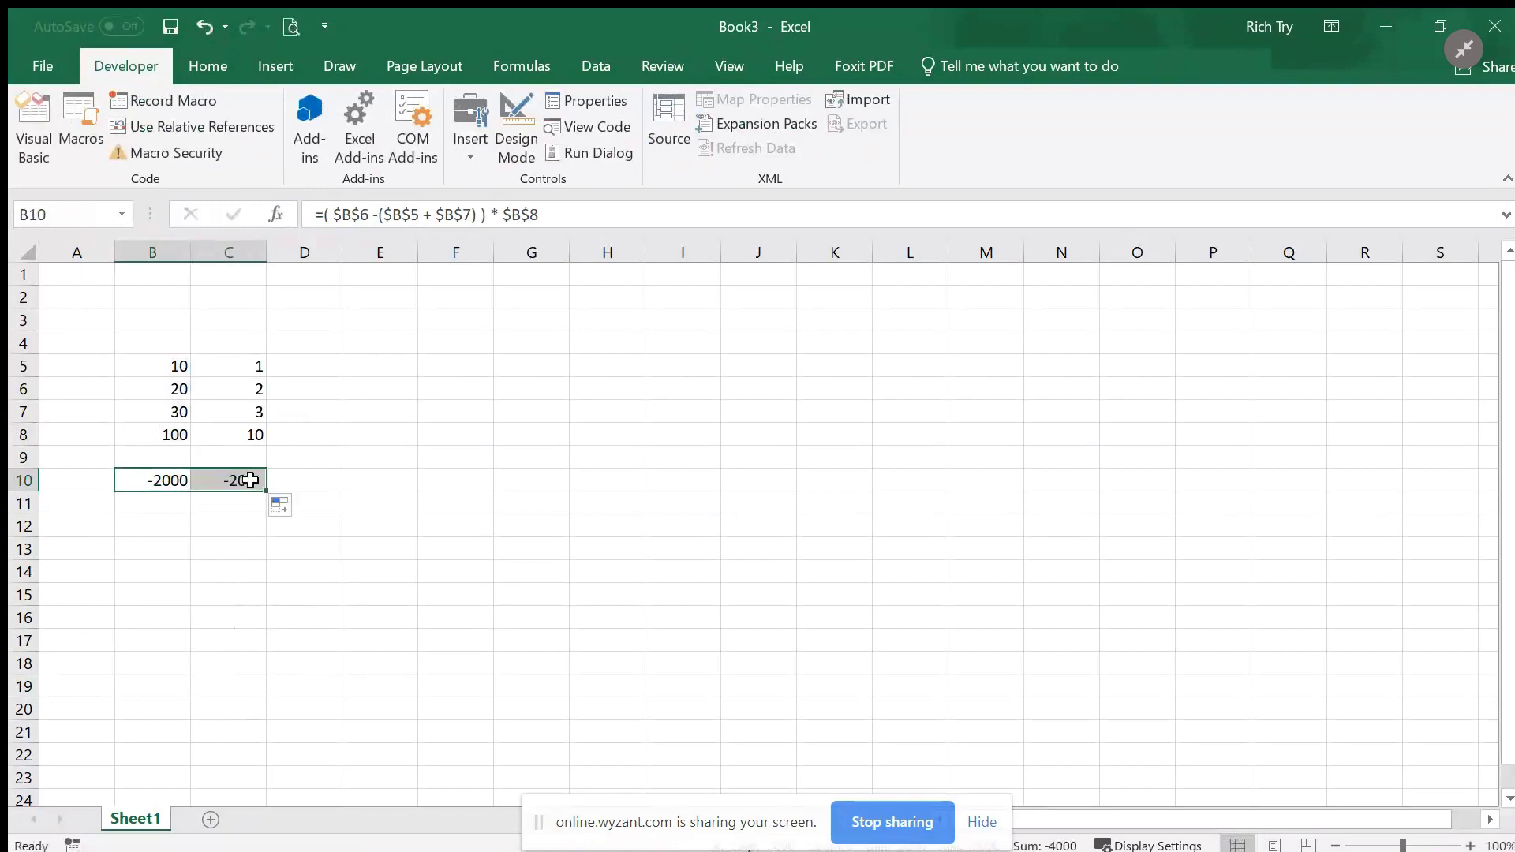
pyautogui.doubleClick(251, 481)
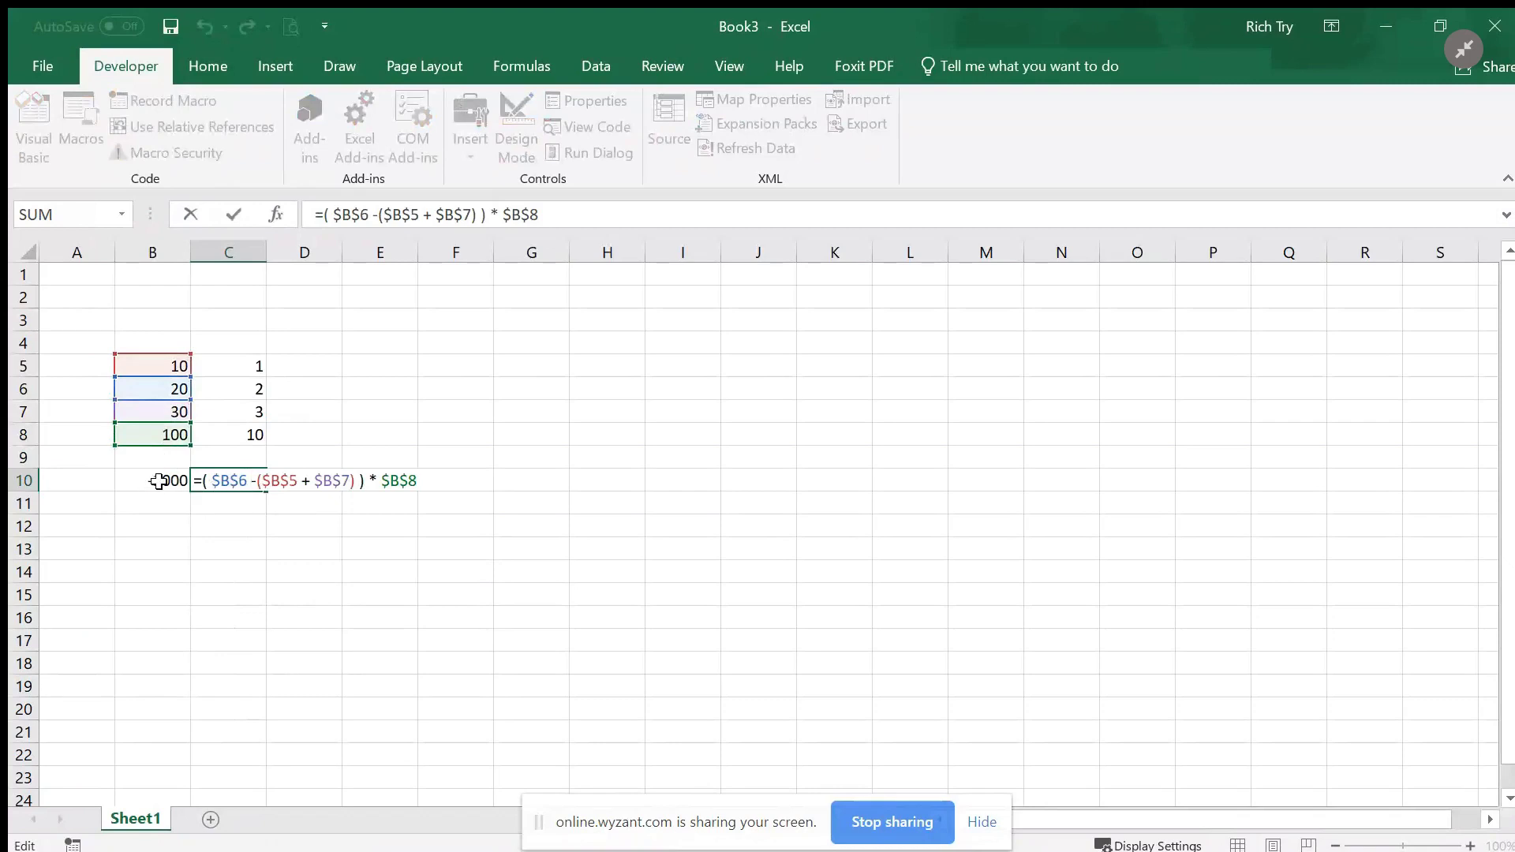
pyautogui.press('Escape')
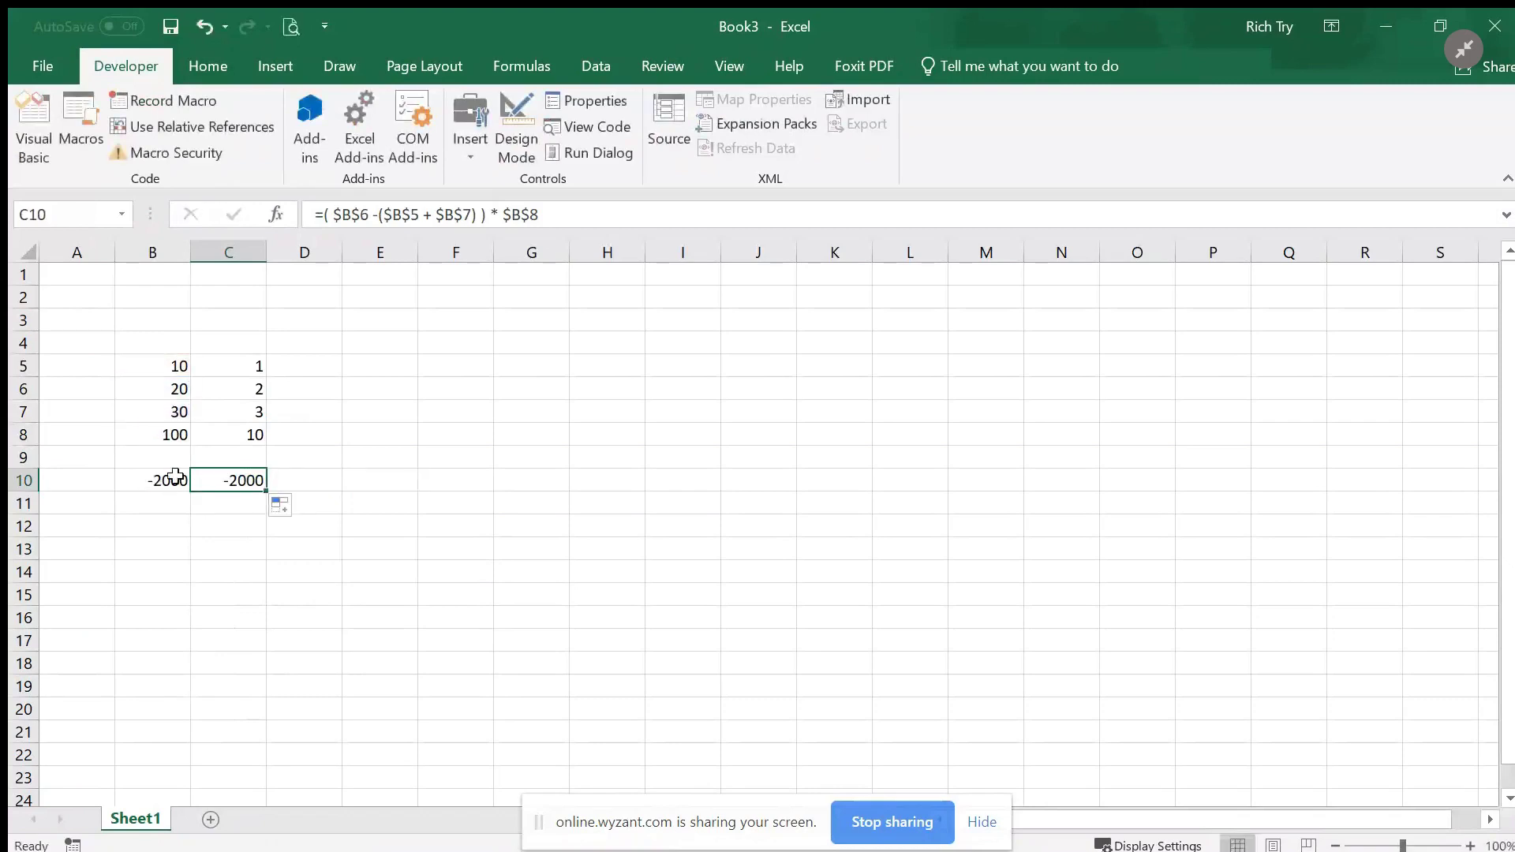
pyautogui.doubleClick(176, 478)
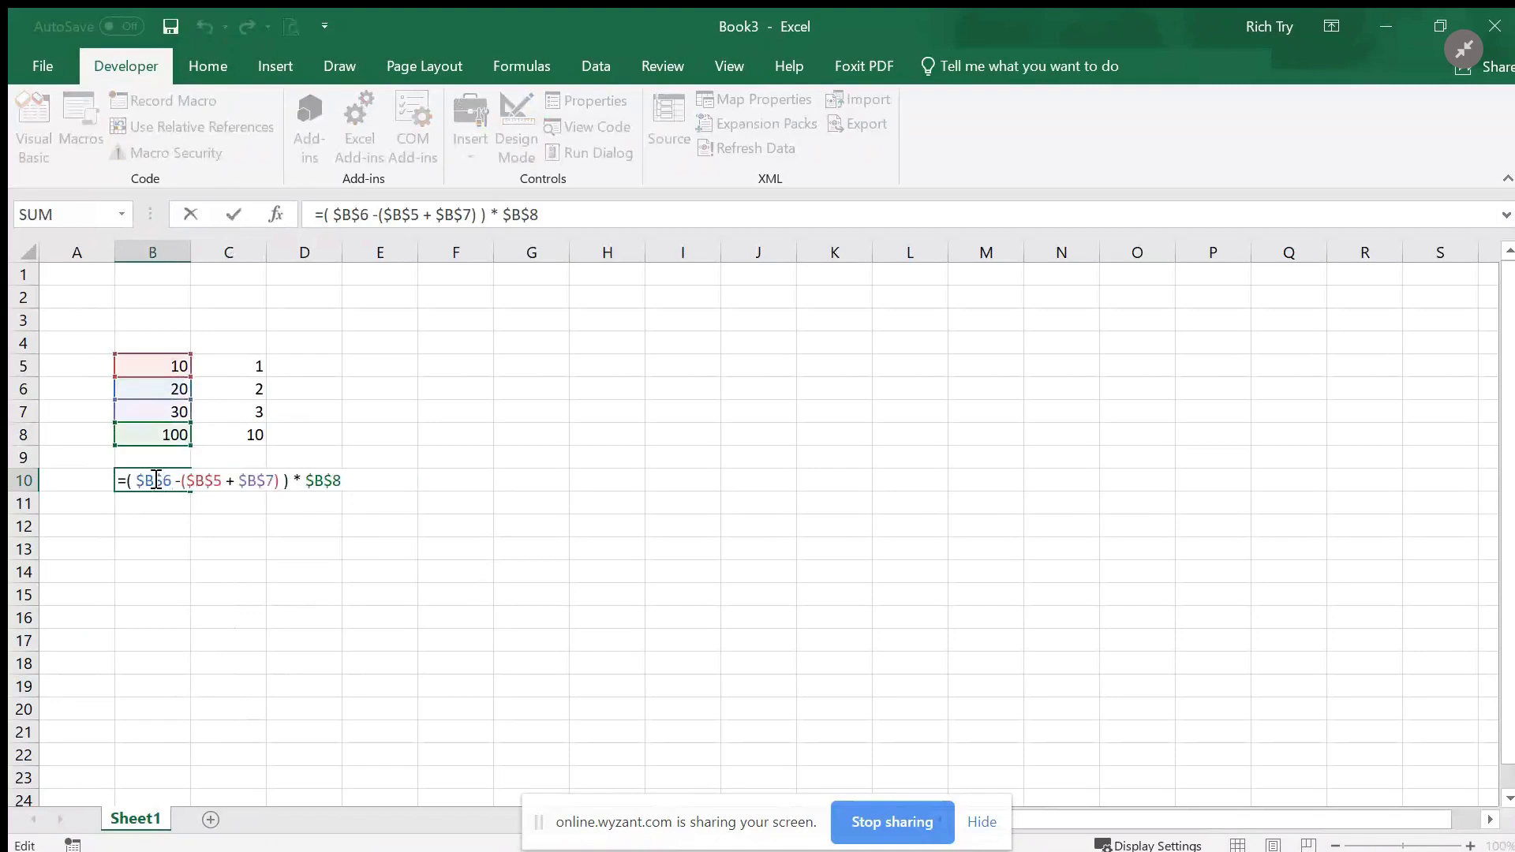
# Change B6, B5, B7 and B8 in B10's formula to relative references, keeping -2000.
pyautogui.press('F4')
pyautogui.press('F4')
pyautogui.press('F4')
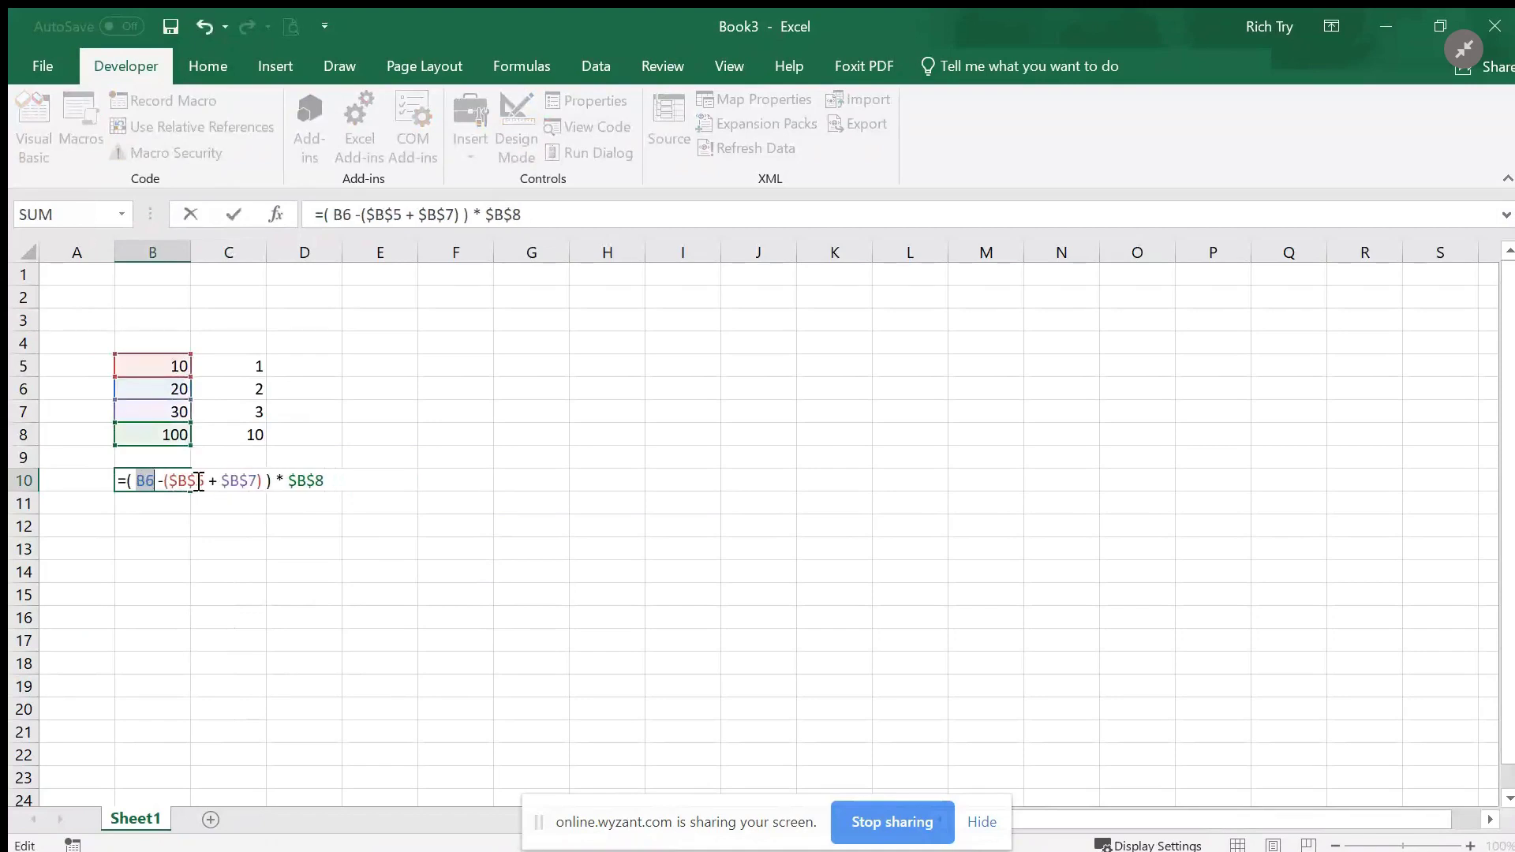
pyautogui.click(194, 482)
pyautogui.press('F4')
pyautogui.press('F4')
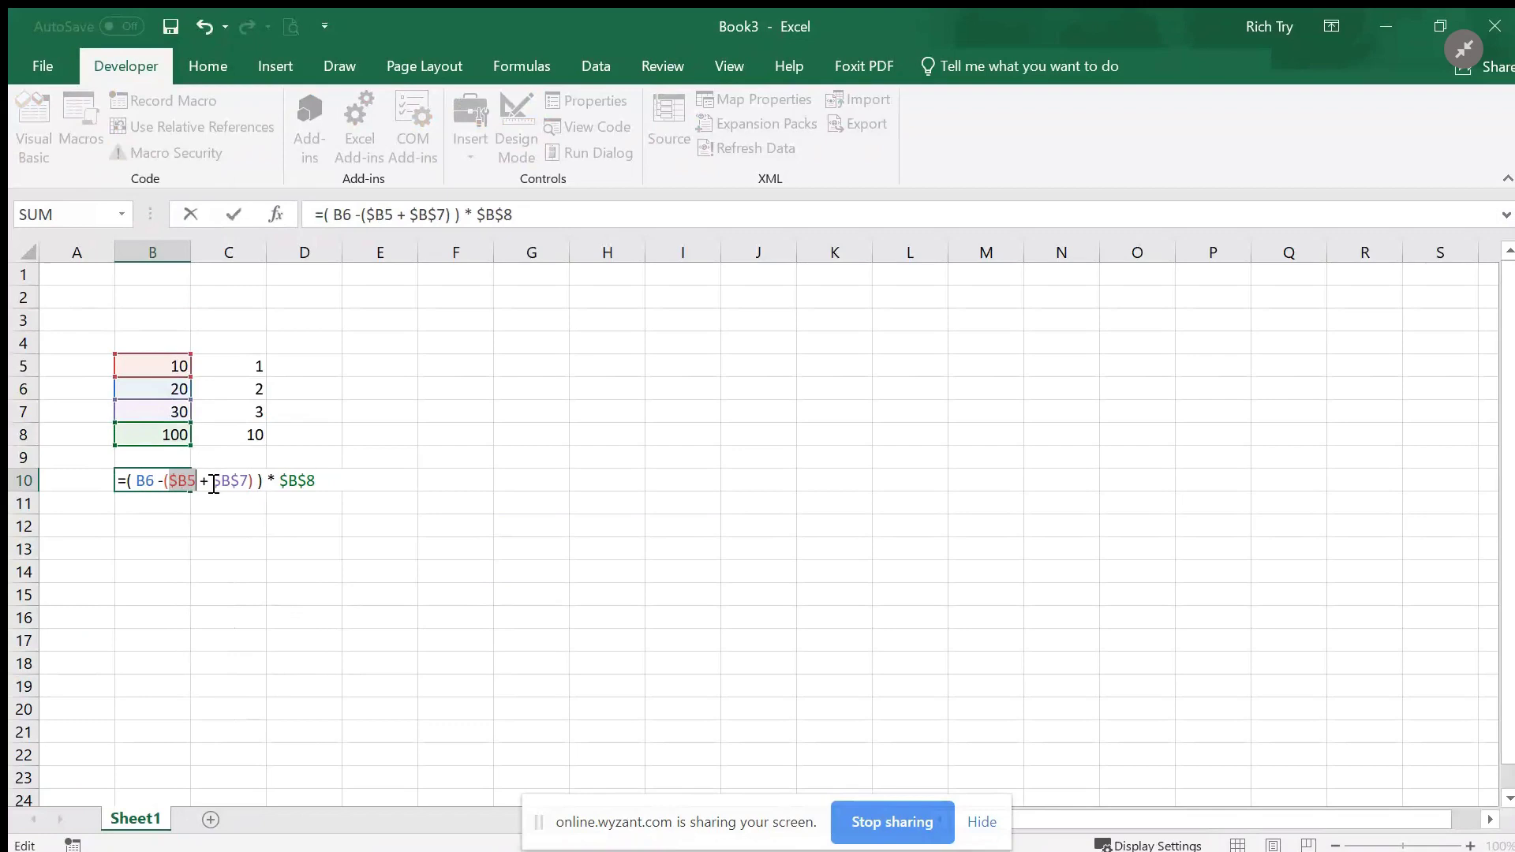
pyautogui.press('F4')
pyautogui.click(229, 482)
pyautogui.press('F4')
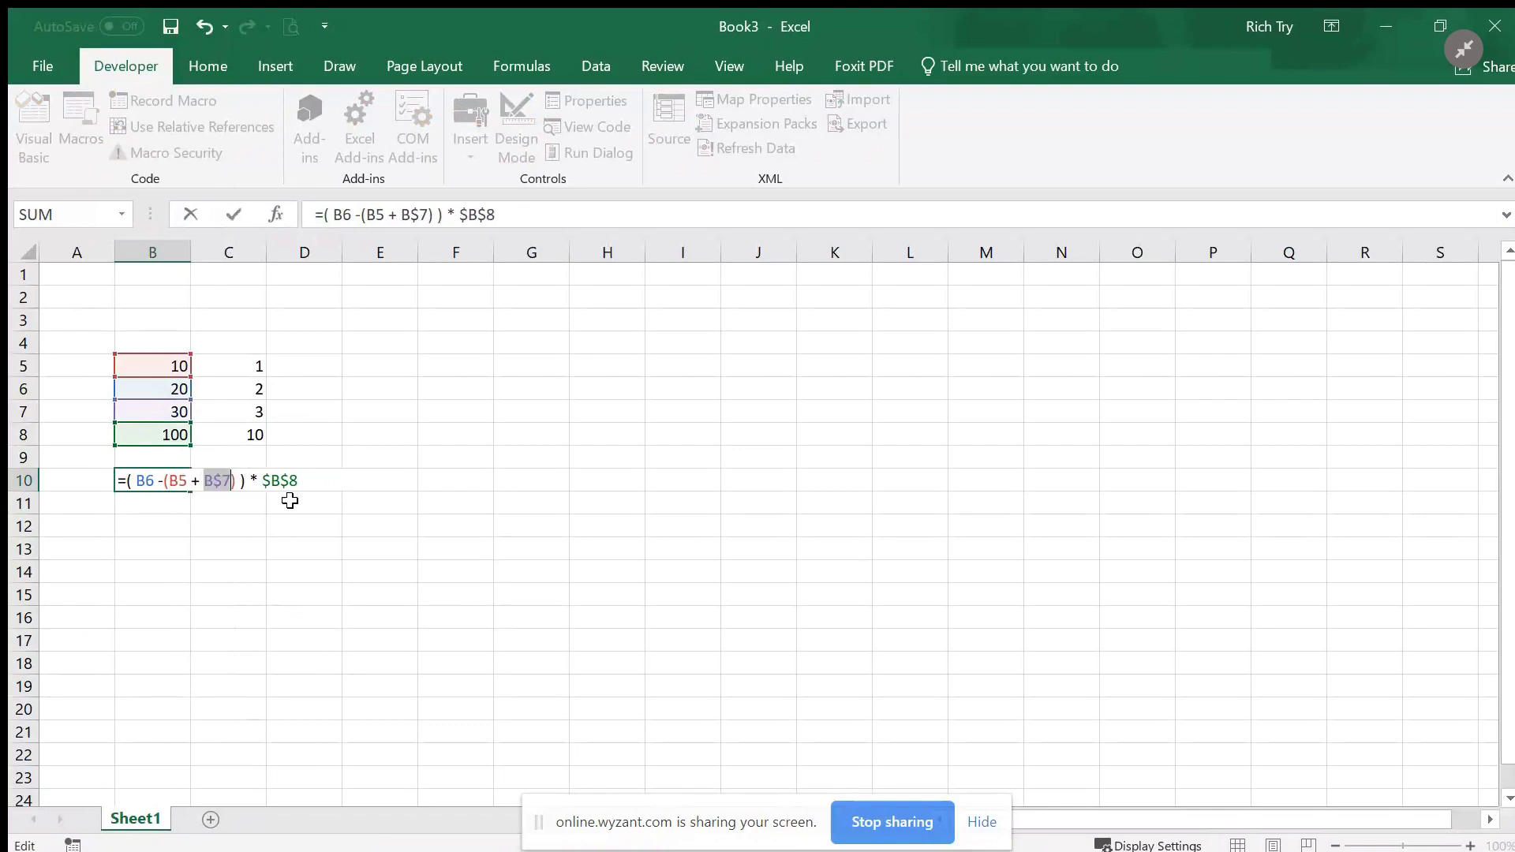
pyautogui.press('F4')
pyautogui.press('F4')
pyautogui.click(269, 482)
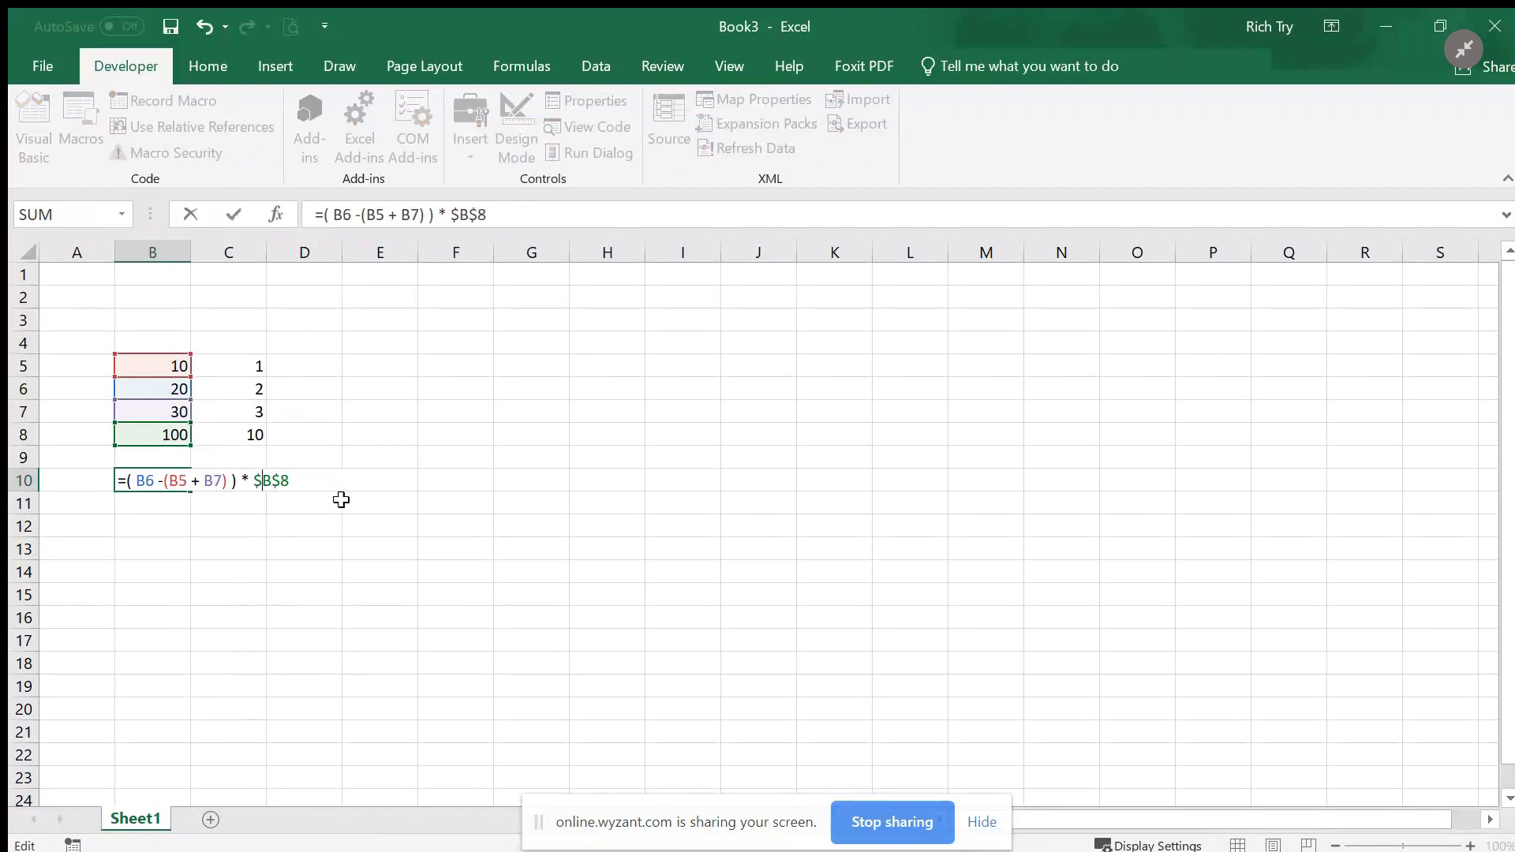
pyautogui.press('F4')
pyautogui.press('F4')
pyautogui.press('F4')
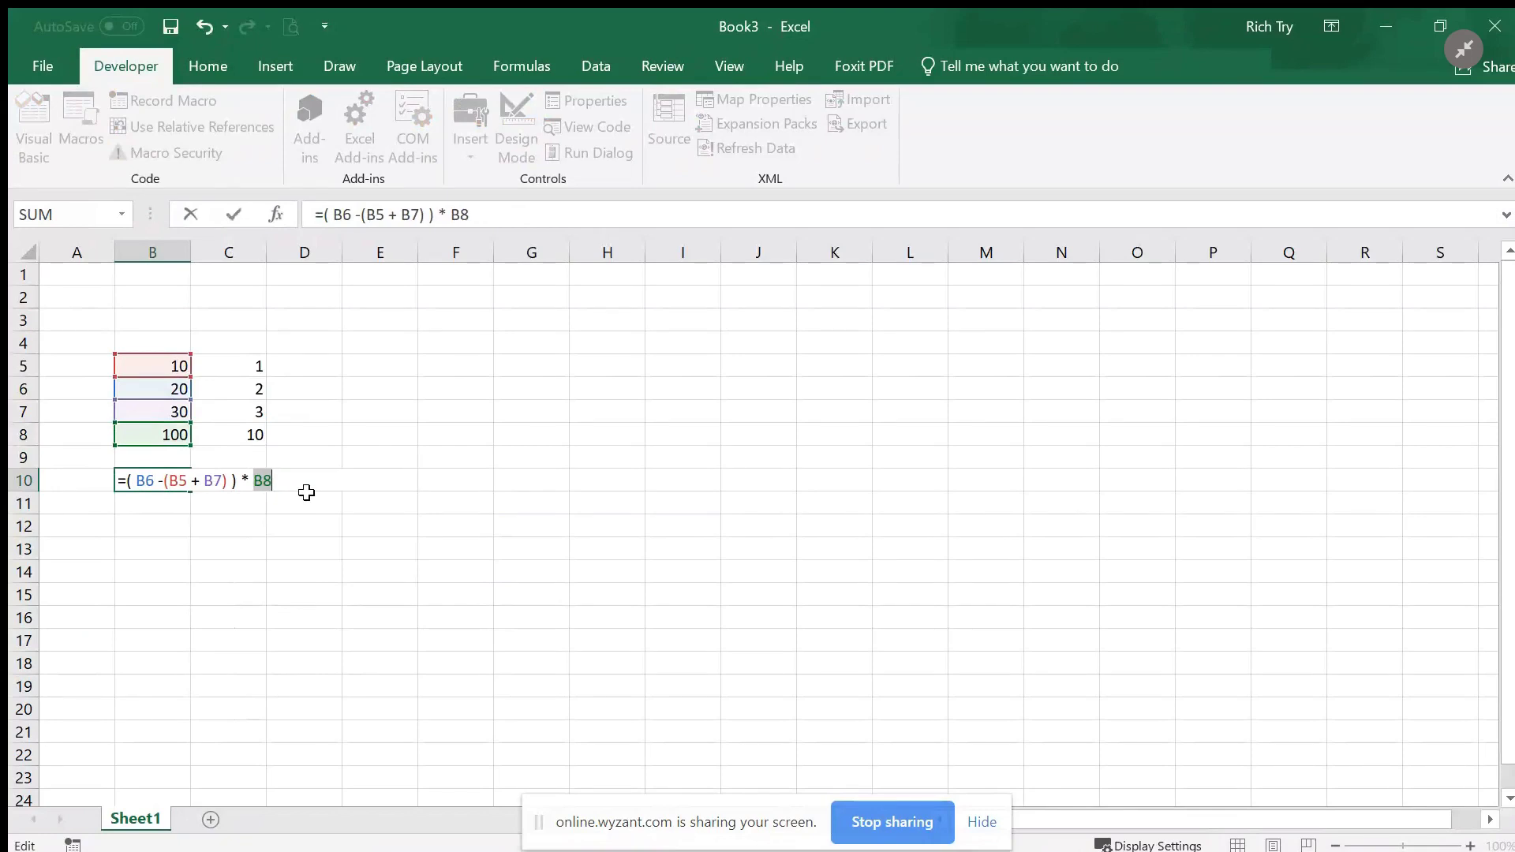
pyautogui.click(291, 482)
pyautogui.click(233, 216)
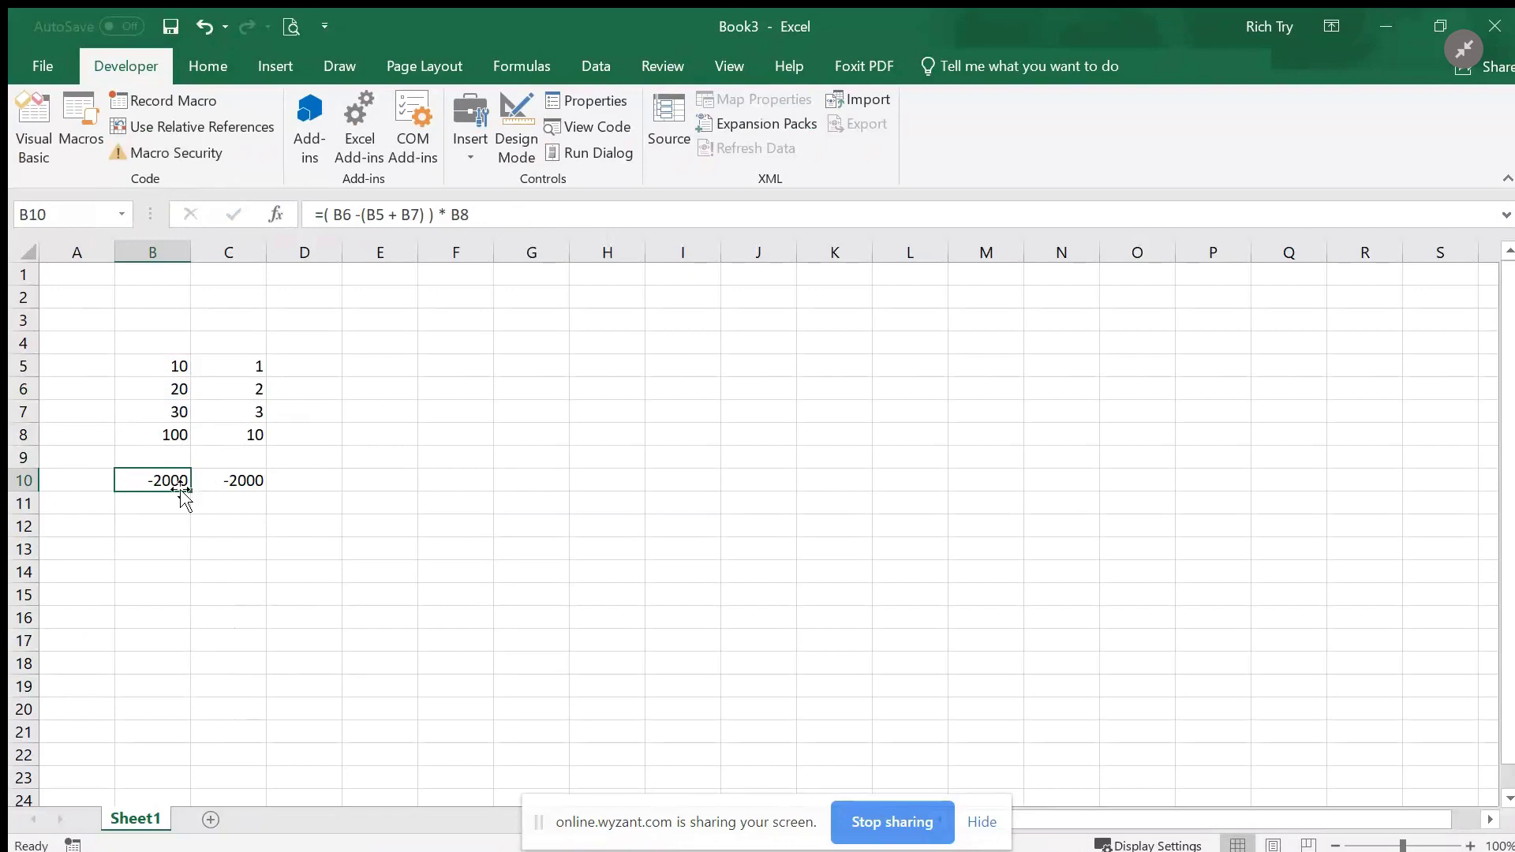
# Fill B10's relative formula into C10, which becomes =(C6-(C5+C7))*C8 showing -20.
pyautogui.moveTo(191, 492); pyautogui.dragTo(257, 491)
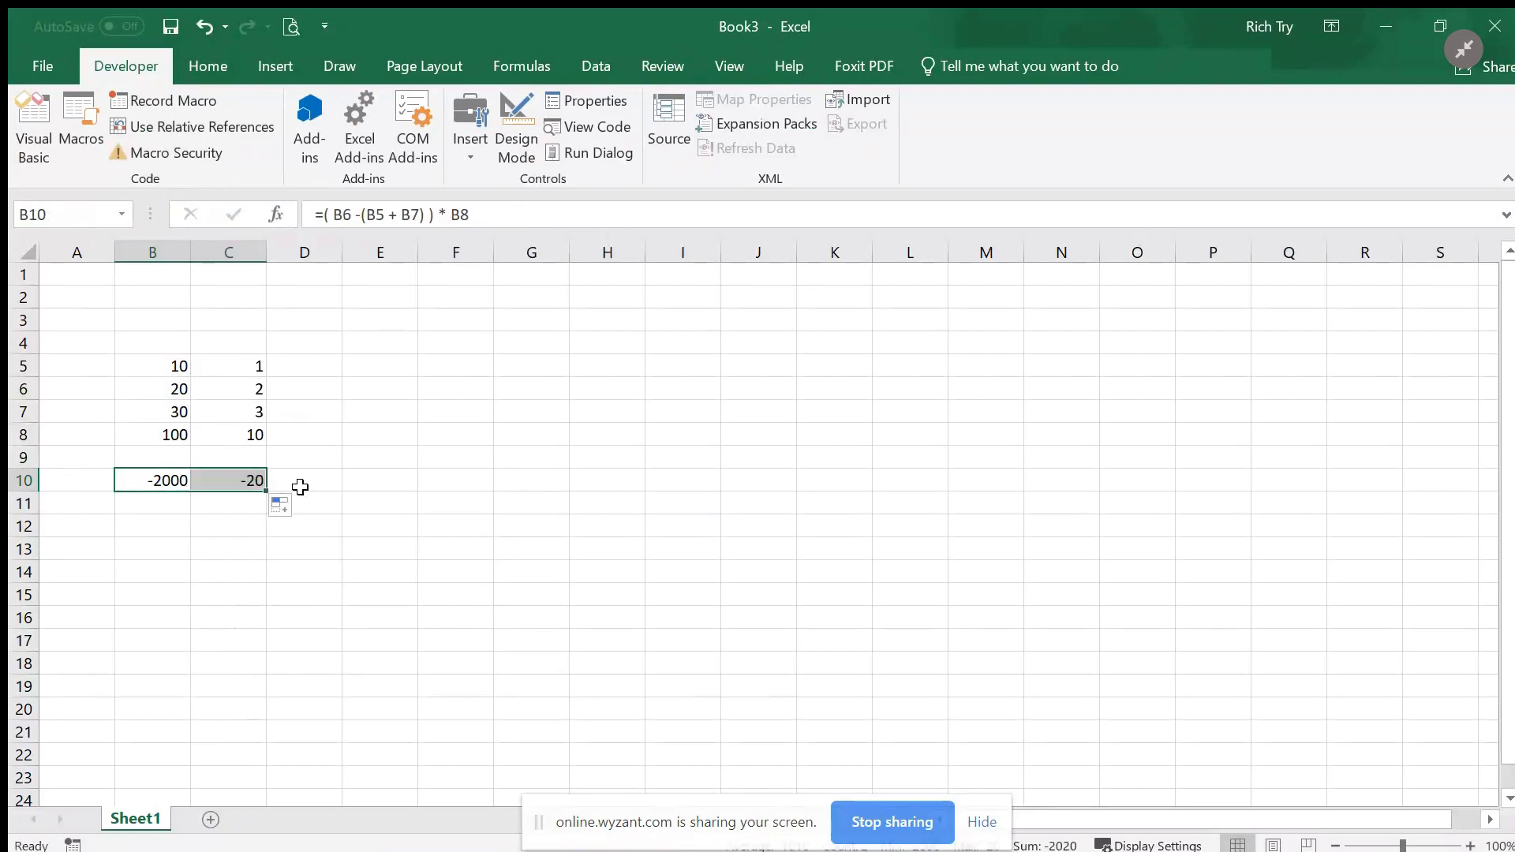
pyautogui.doubleClick(236, 480)
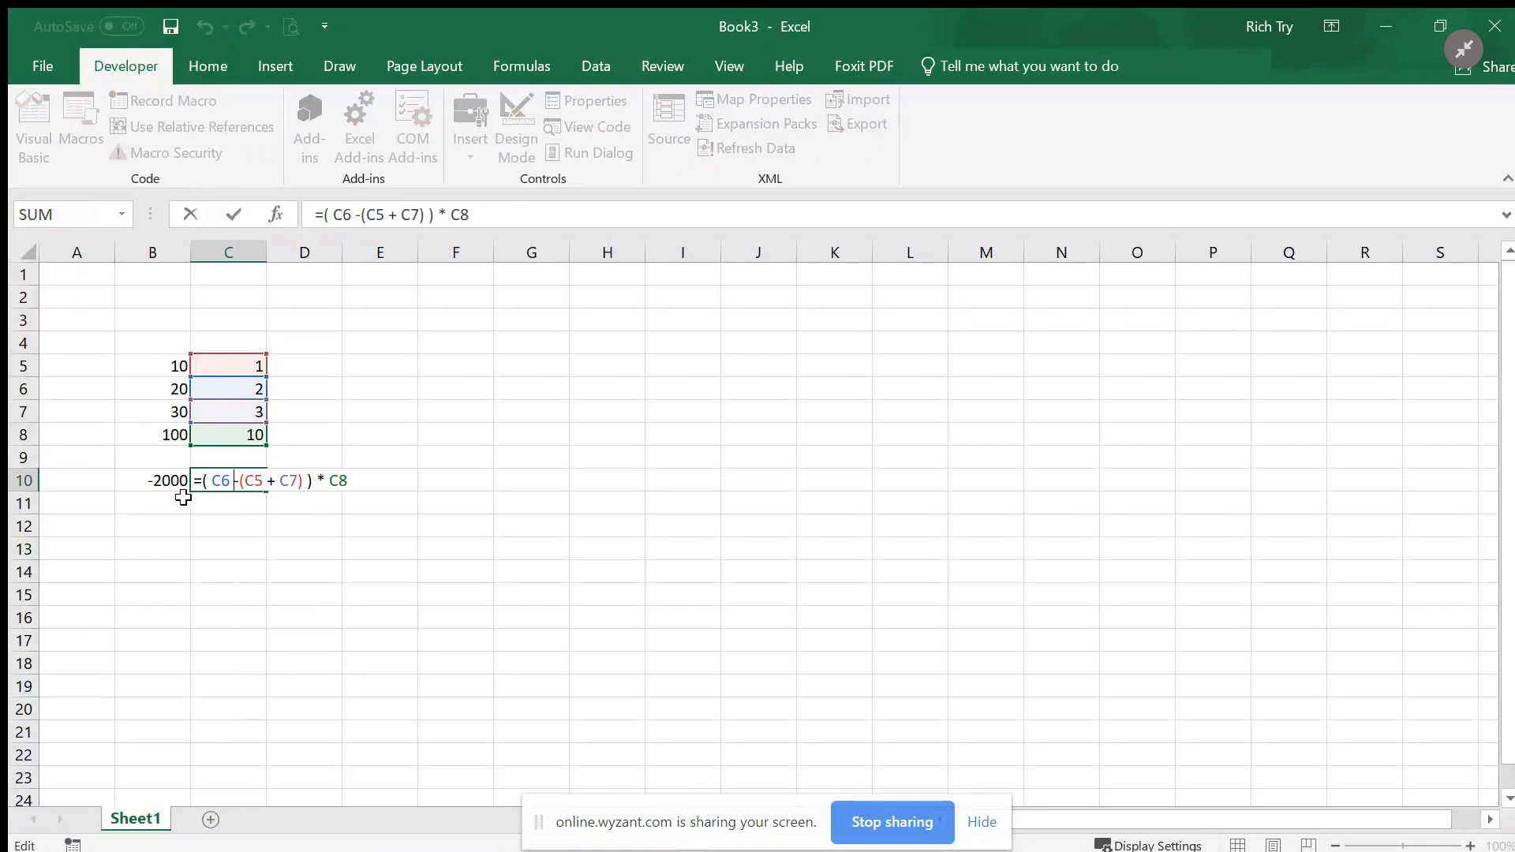
pyautogui.hotkey('ctrl', 'Return')
# Compare B10's and C10's formulas to see the shifted column references.
pyautogui.click(166, 478)
pyautogui.doubleClick(158, 479)
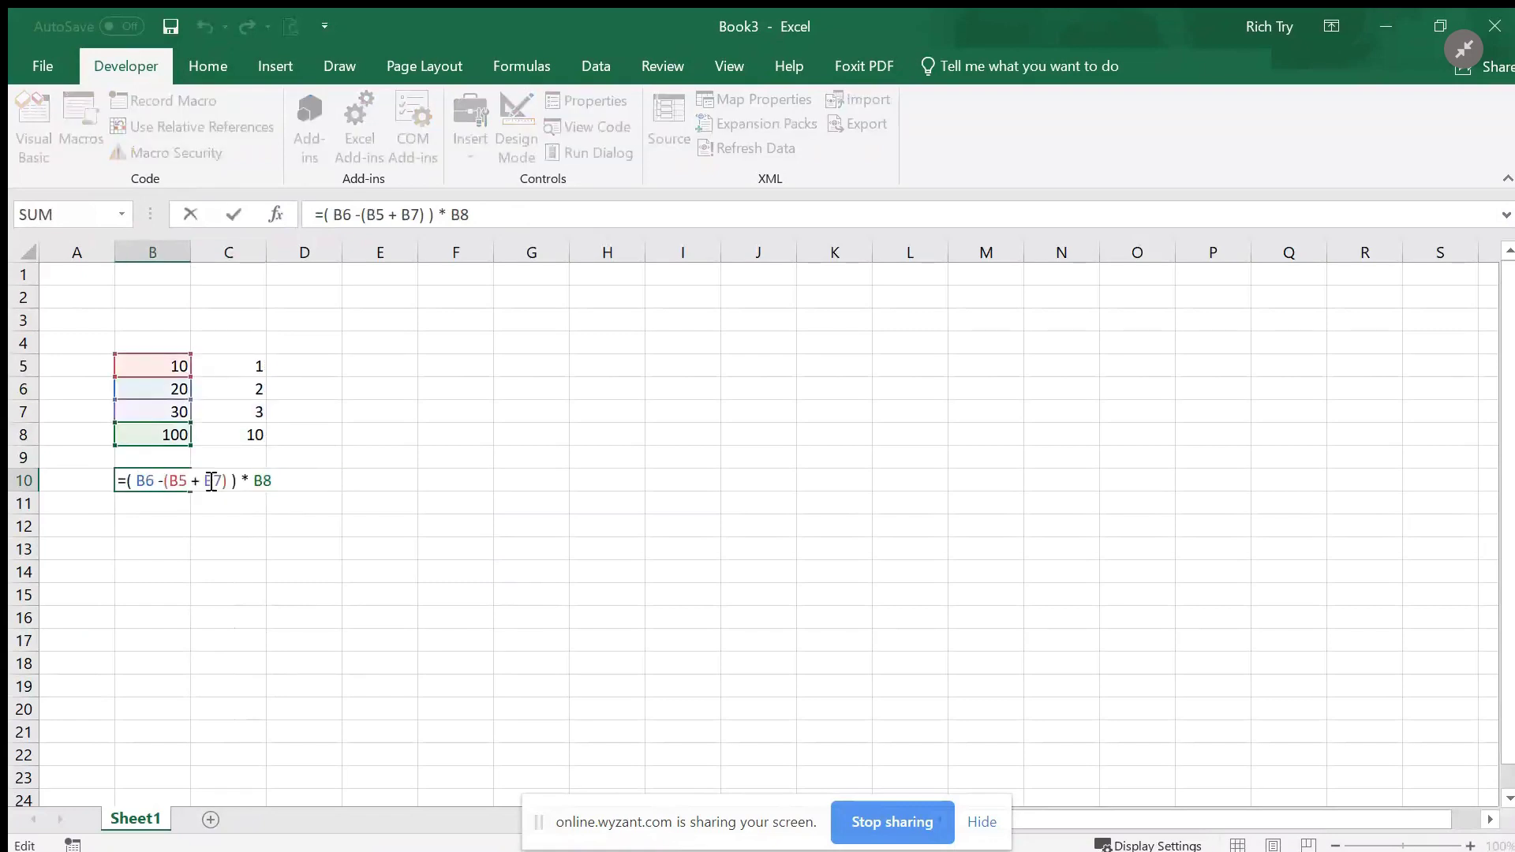
pyautogui.hotkey('ctrl', 'Return')
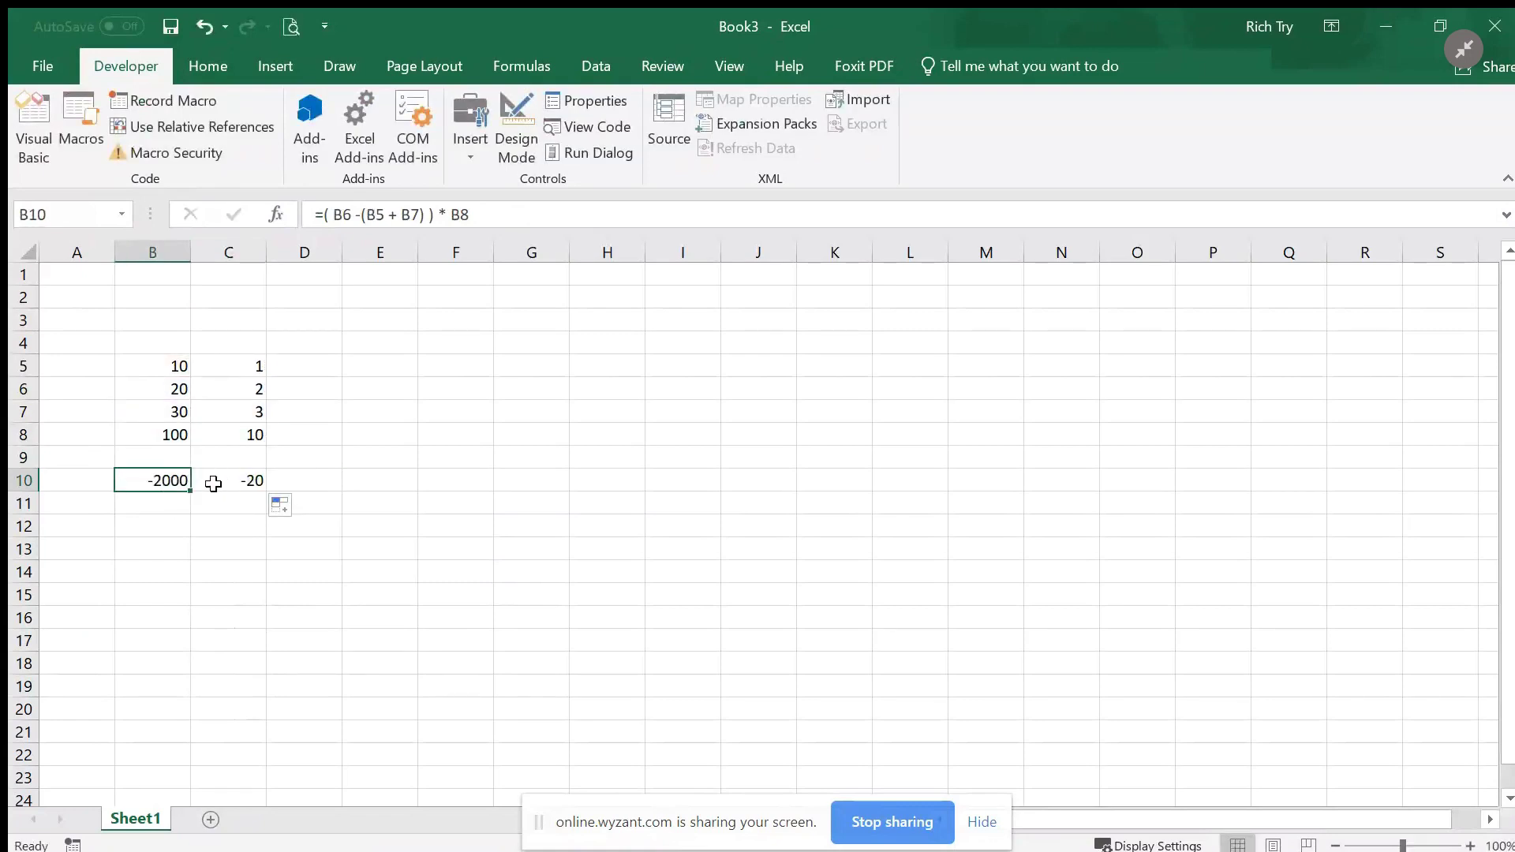
pyautogui.click(213, 482)
pyautogui.doubleClick(213, 481)
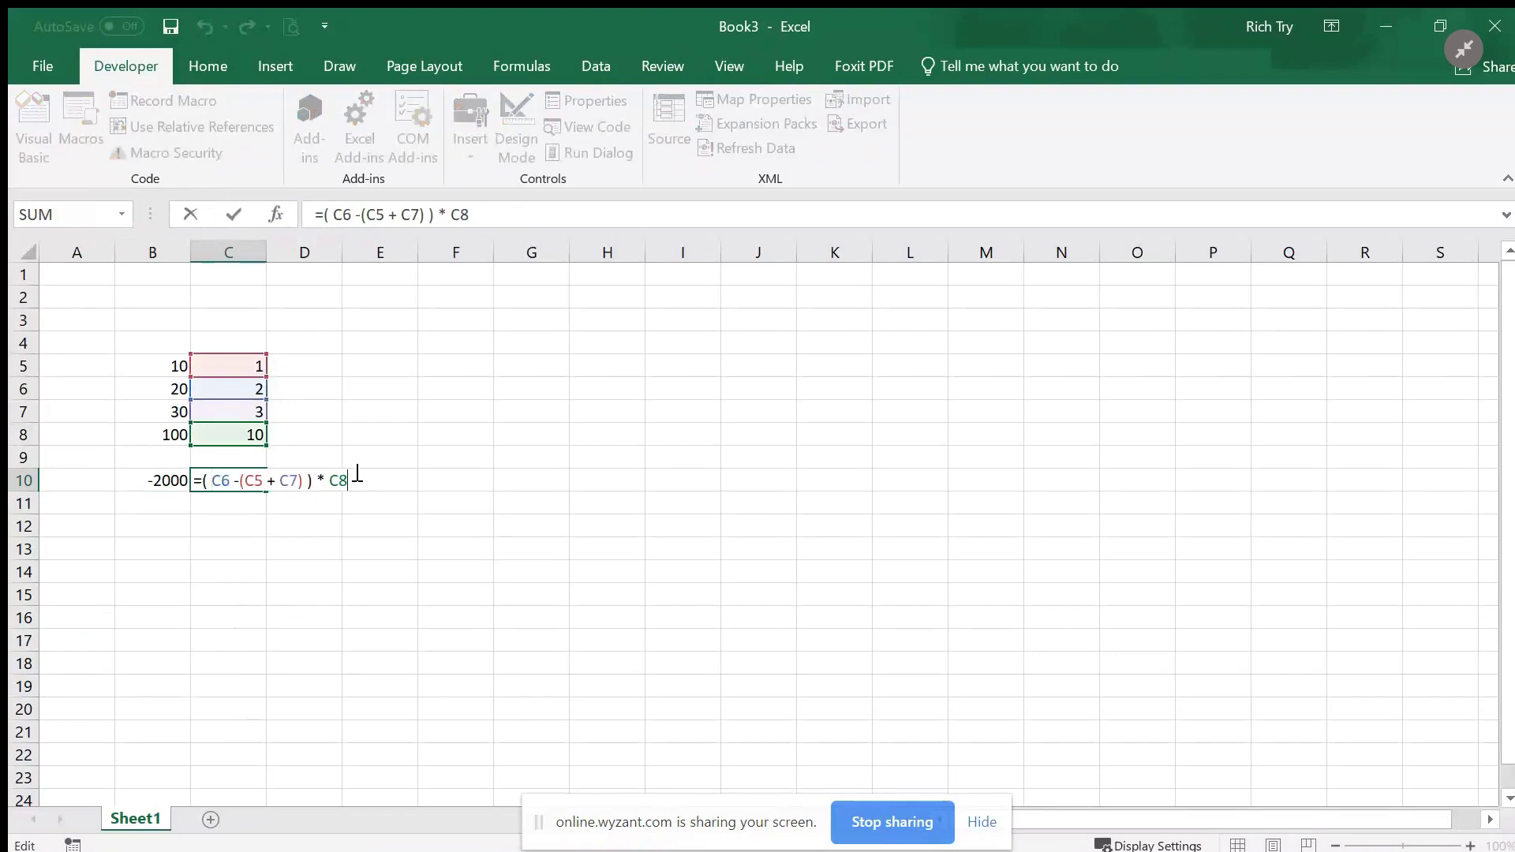
pyautogui.press('Return')
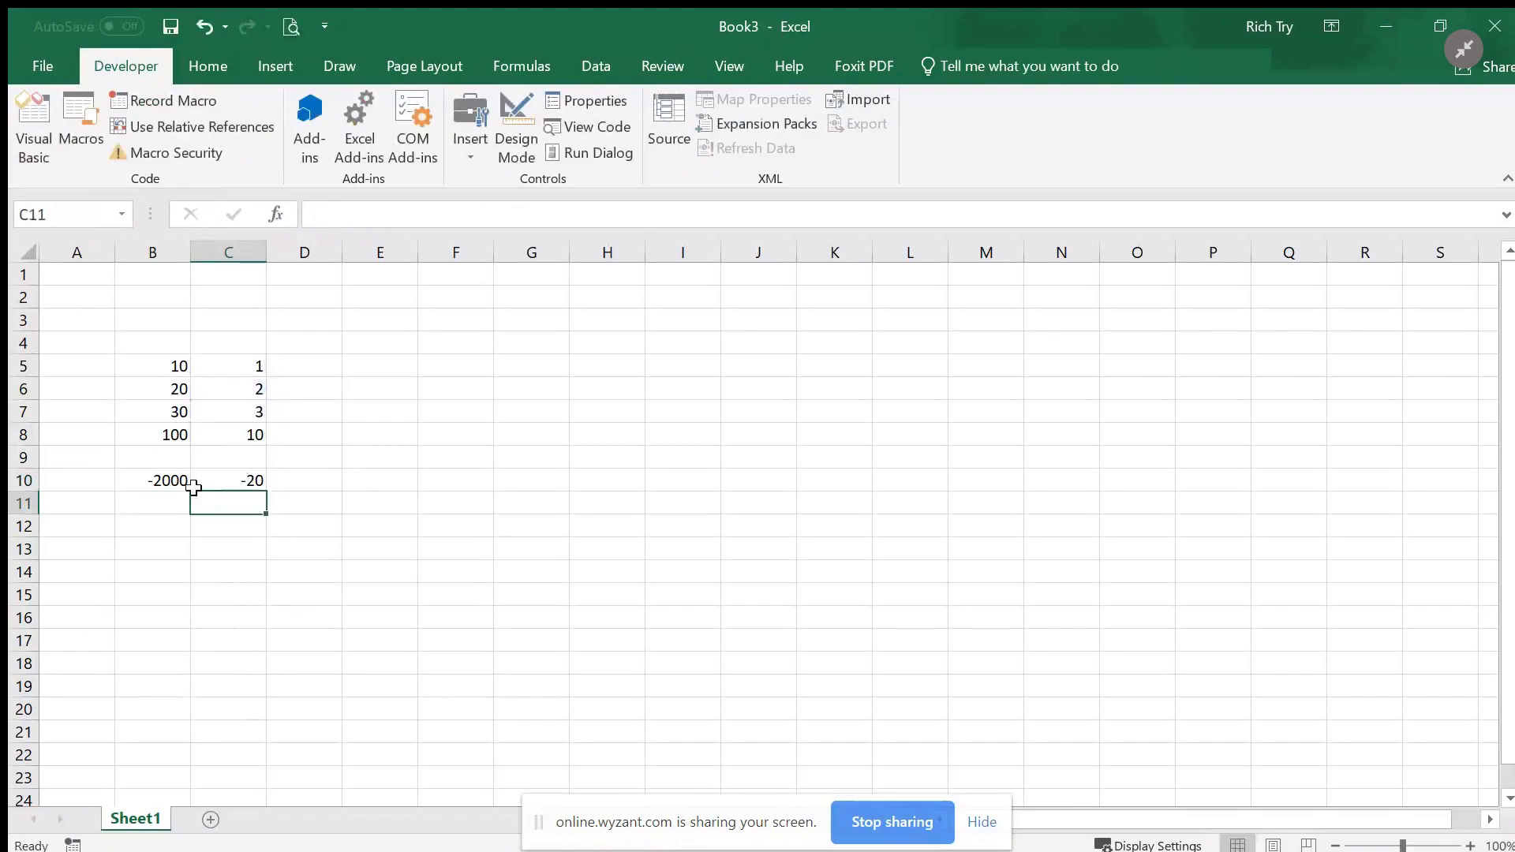
# Restore B10's formula to absolute references $B$6, $B$5, $B$7 and $B$8.
pyautogui.click(176, 481)
pyautogui.doubleClick(180, 482)
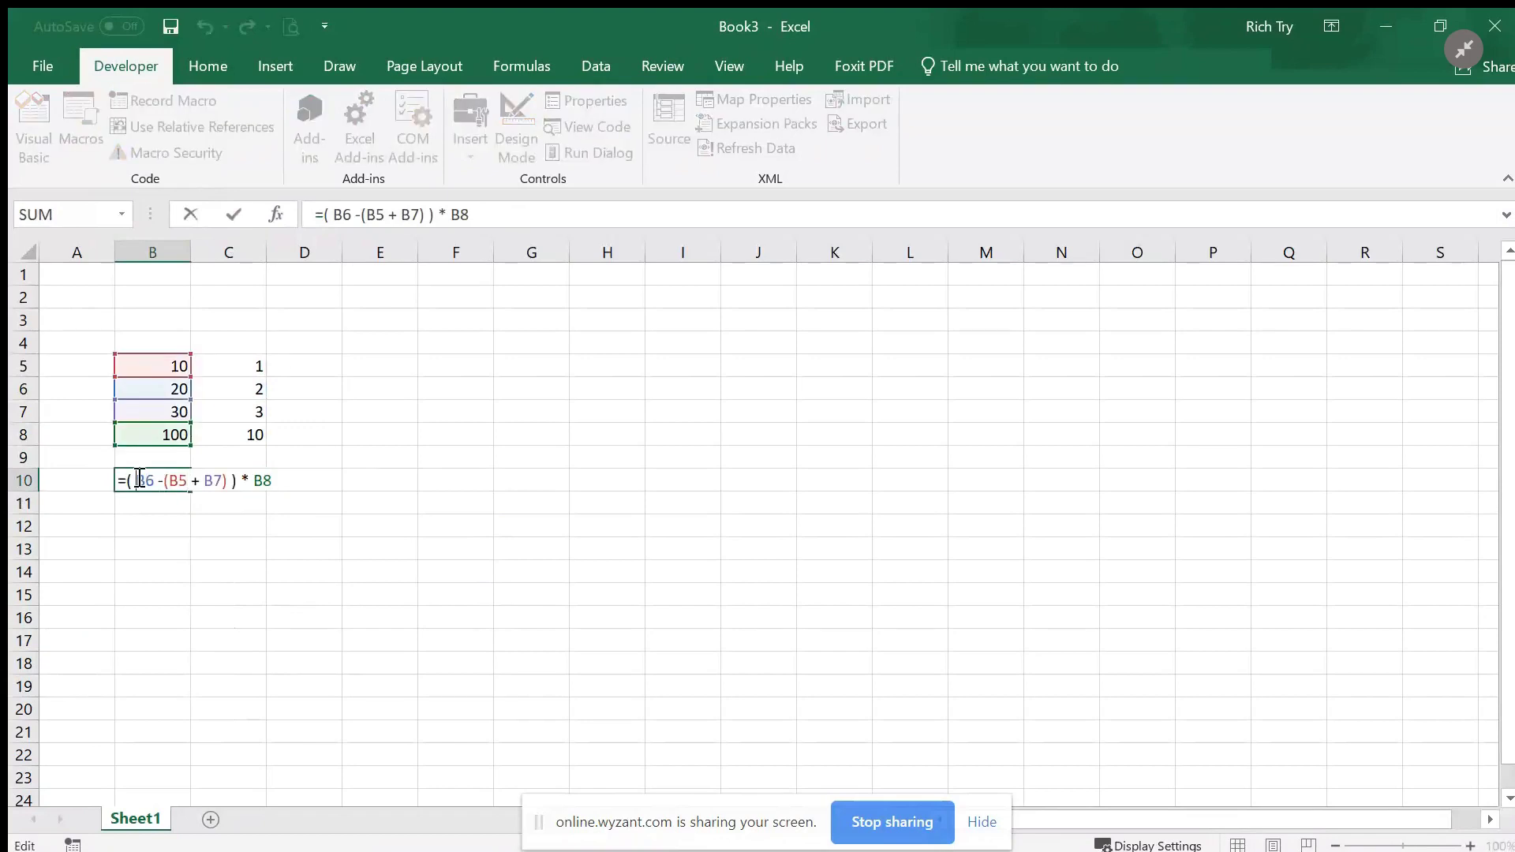
pyautogui.press('F4')
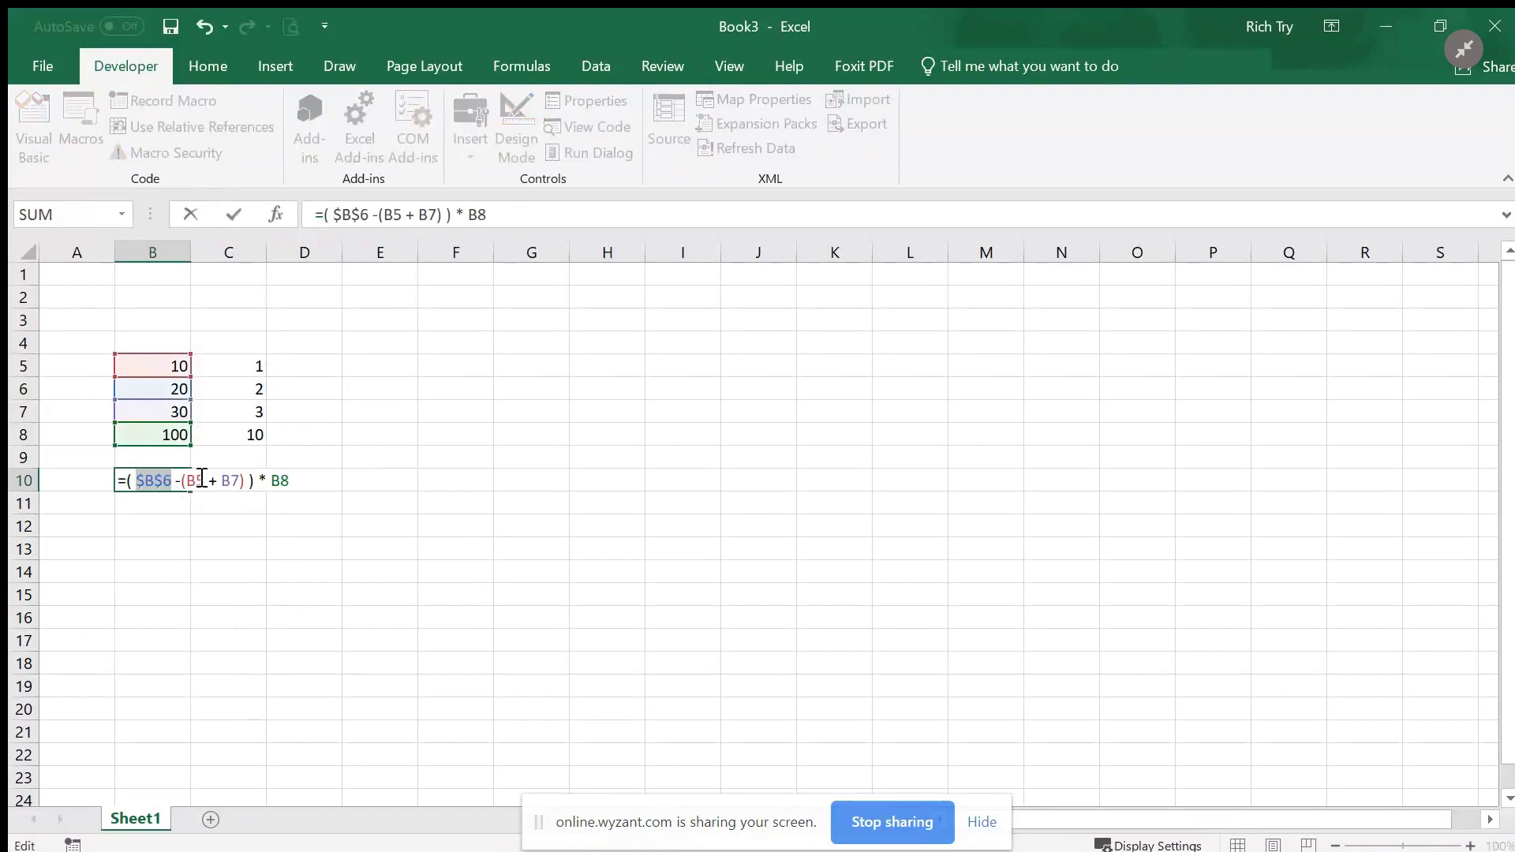
pyautogui.click(204, 481)
pyautogui.press('F4')
pyautogui.click(247, 481)
pyautogui.press('F4')
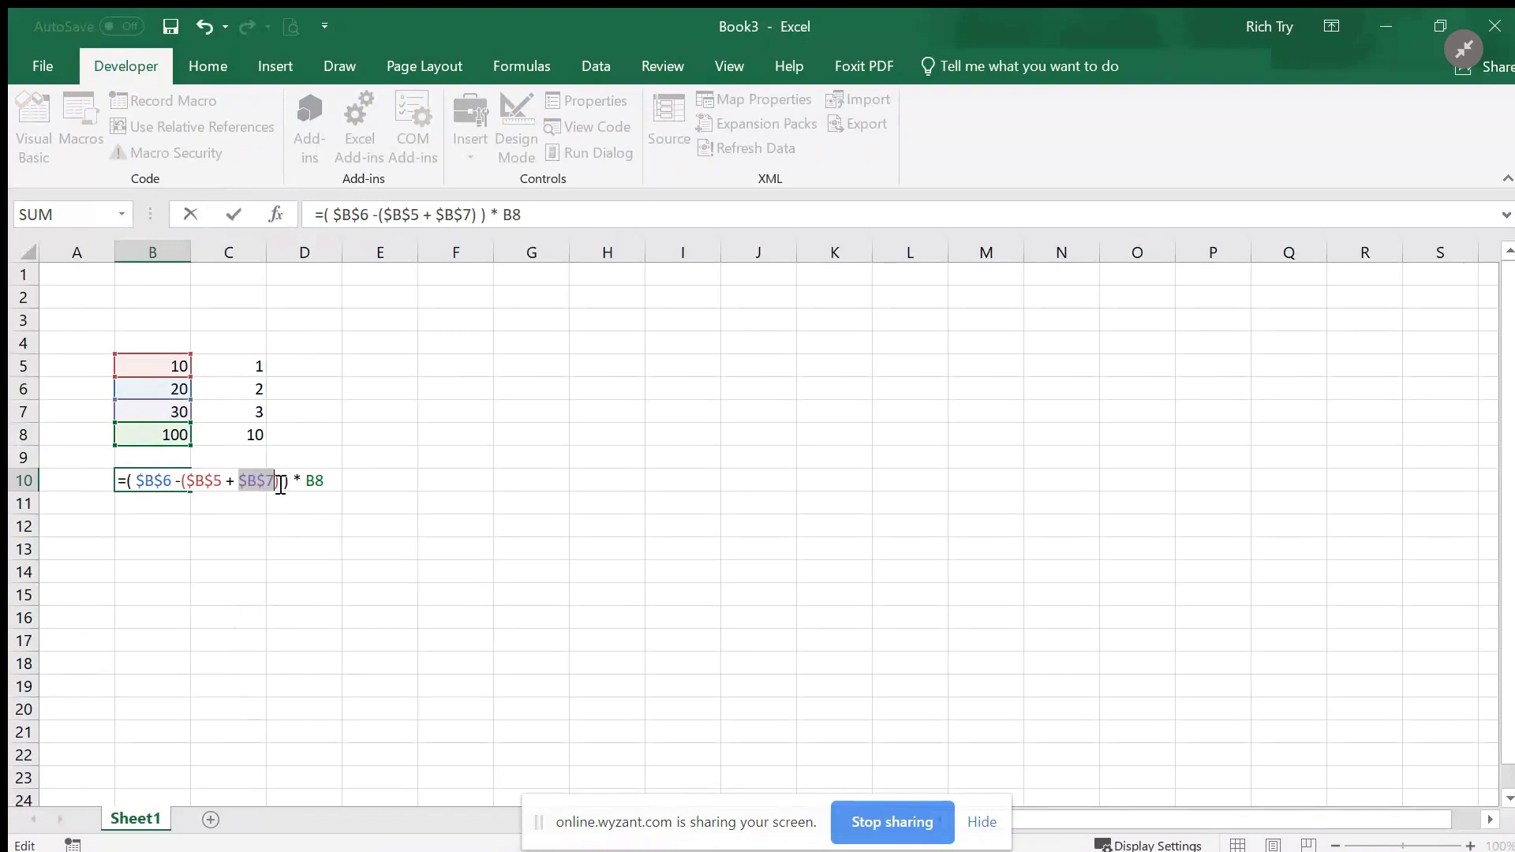
pyautogui.doubleClick(319, 483)
pyautogui.press('F4')
pyautogui.click(349, 481)
pyautogui.press('Return')
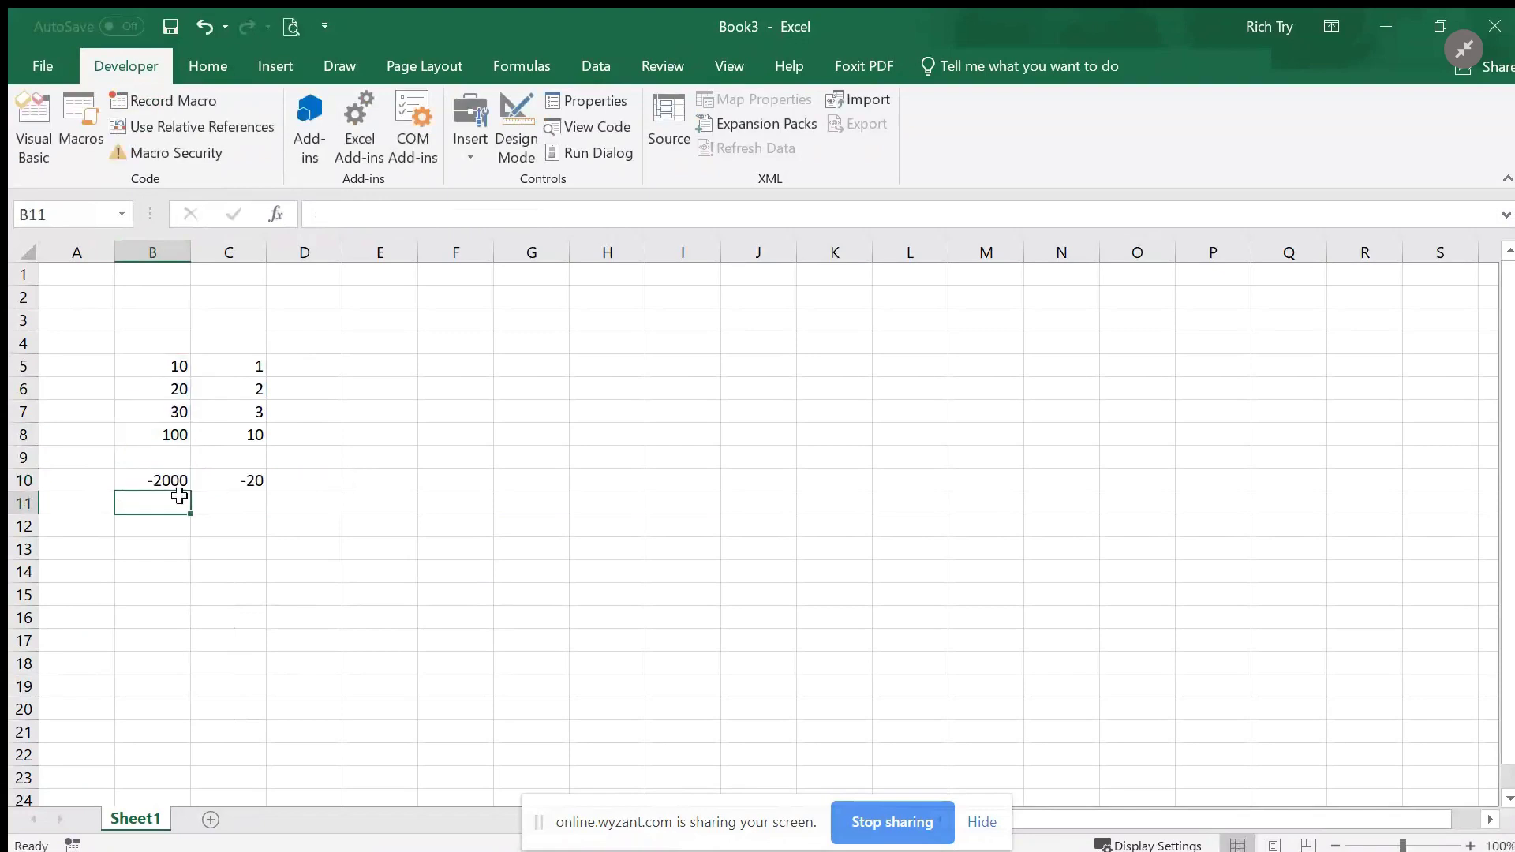
# Fill B10's absolute formula into C10 and verify it still references column B, giving -2000.
pyautogui.click(174, 482)
pyautogui.moveTo(190, 492); pyautogui.dragTo(258, 493)
pyautogui.click(257, 483)
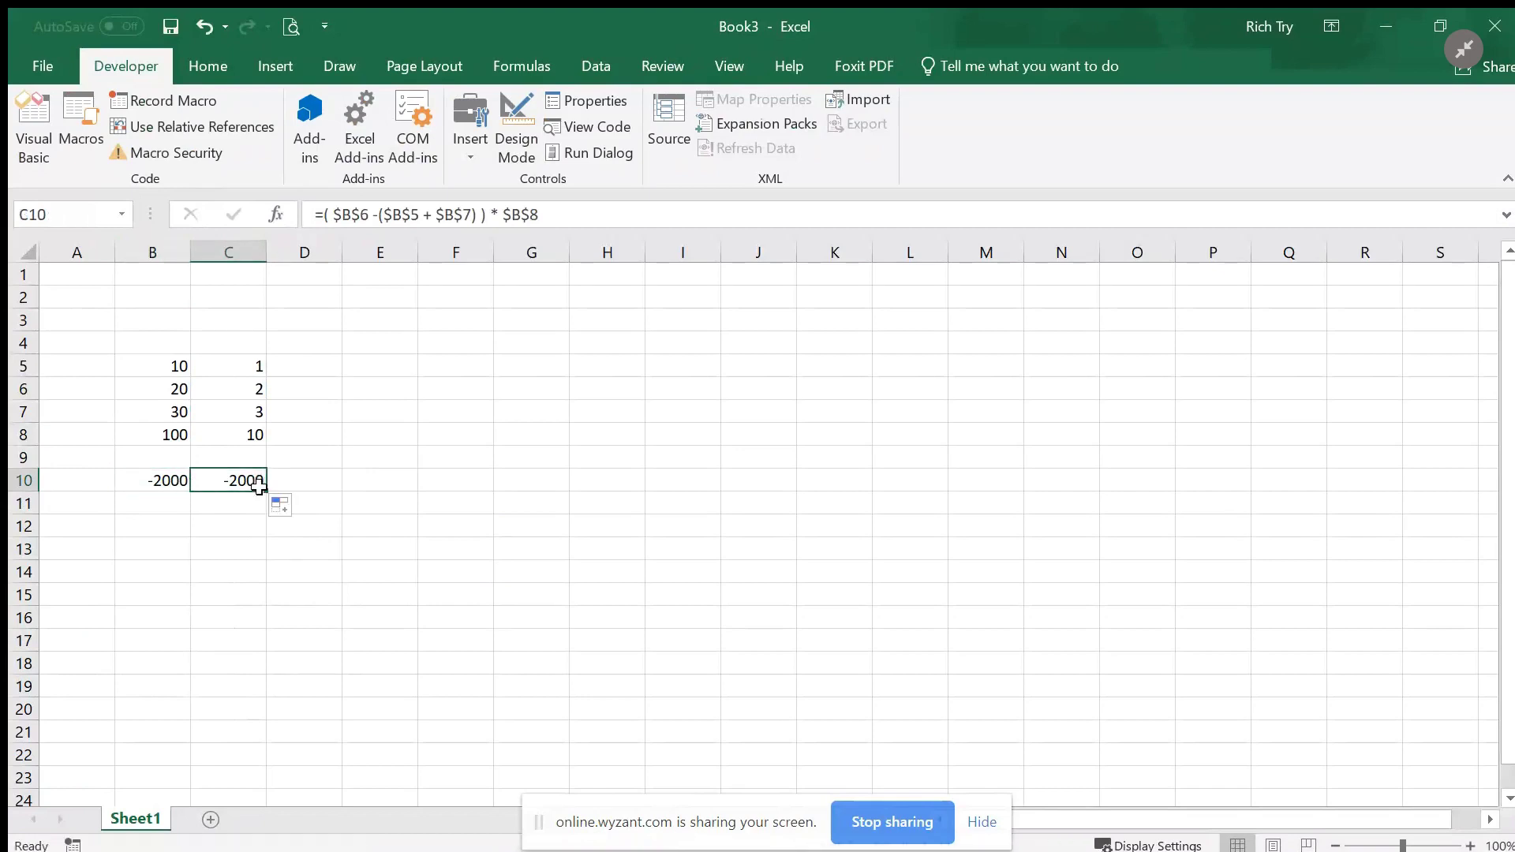
pyautogui.doubleClick(257, 483)
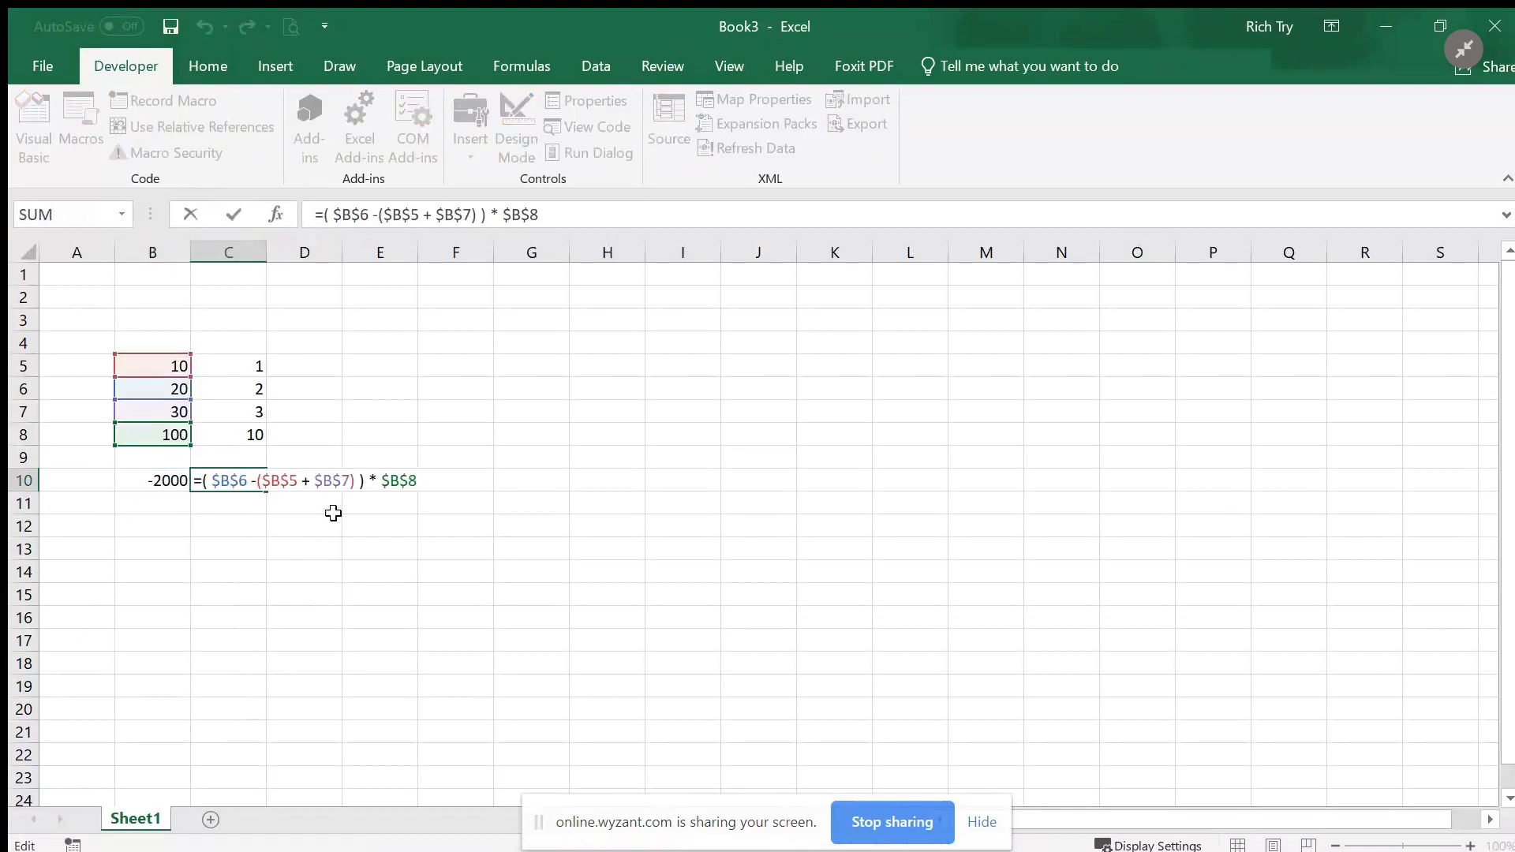
pyautogui.moveTo(248, 366); pyautogui.dragTo(250, 440)
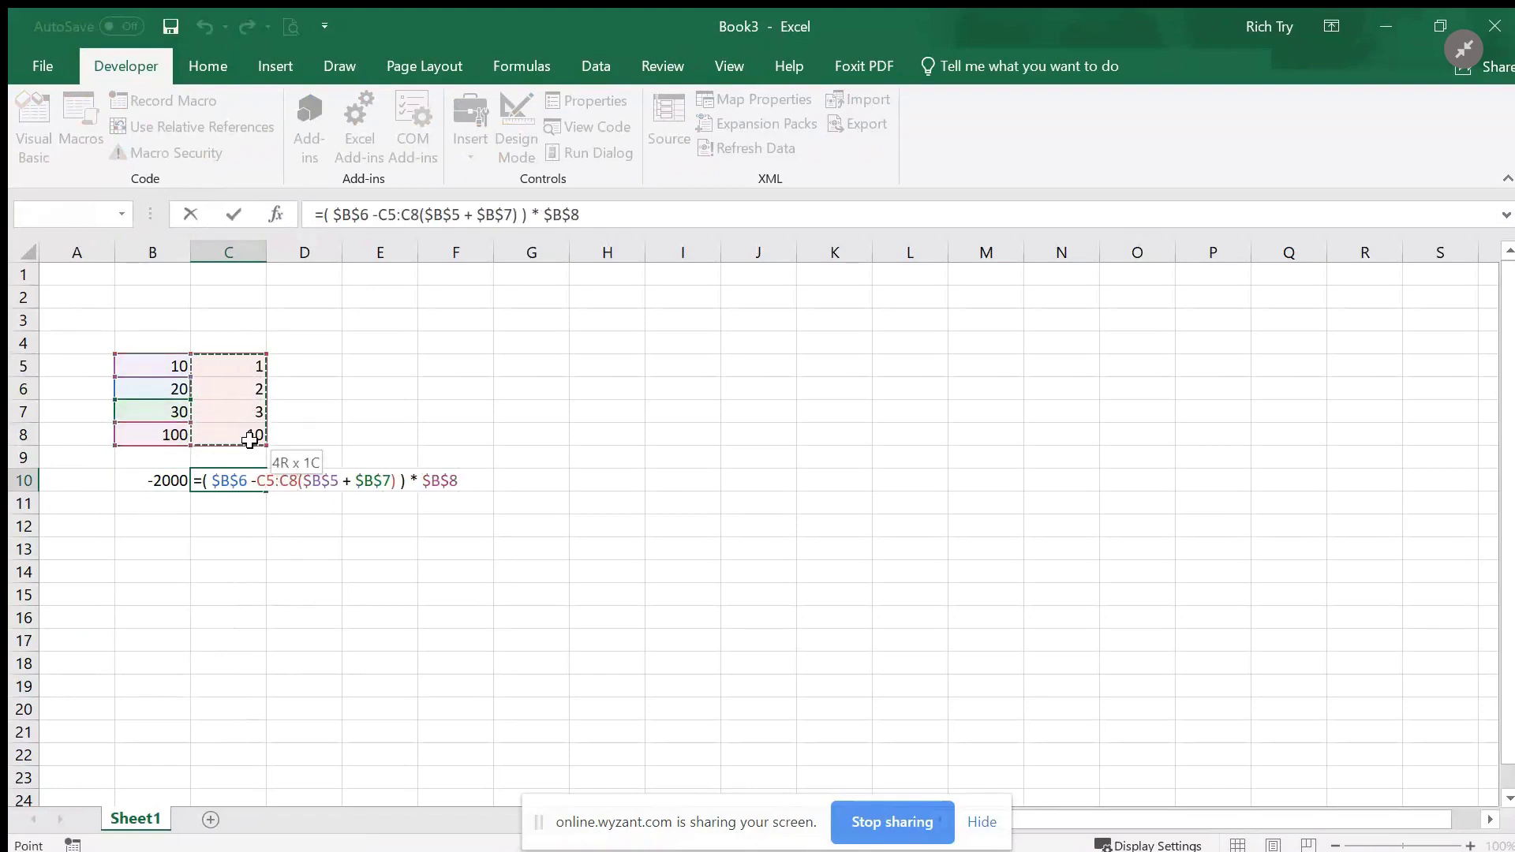
pyautogui.press('Escape')
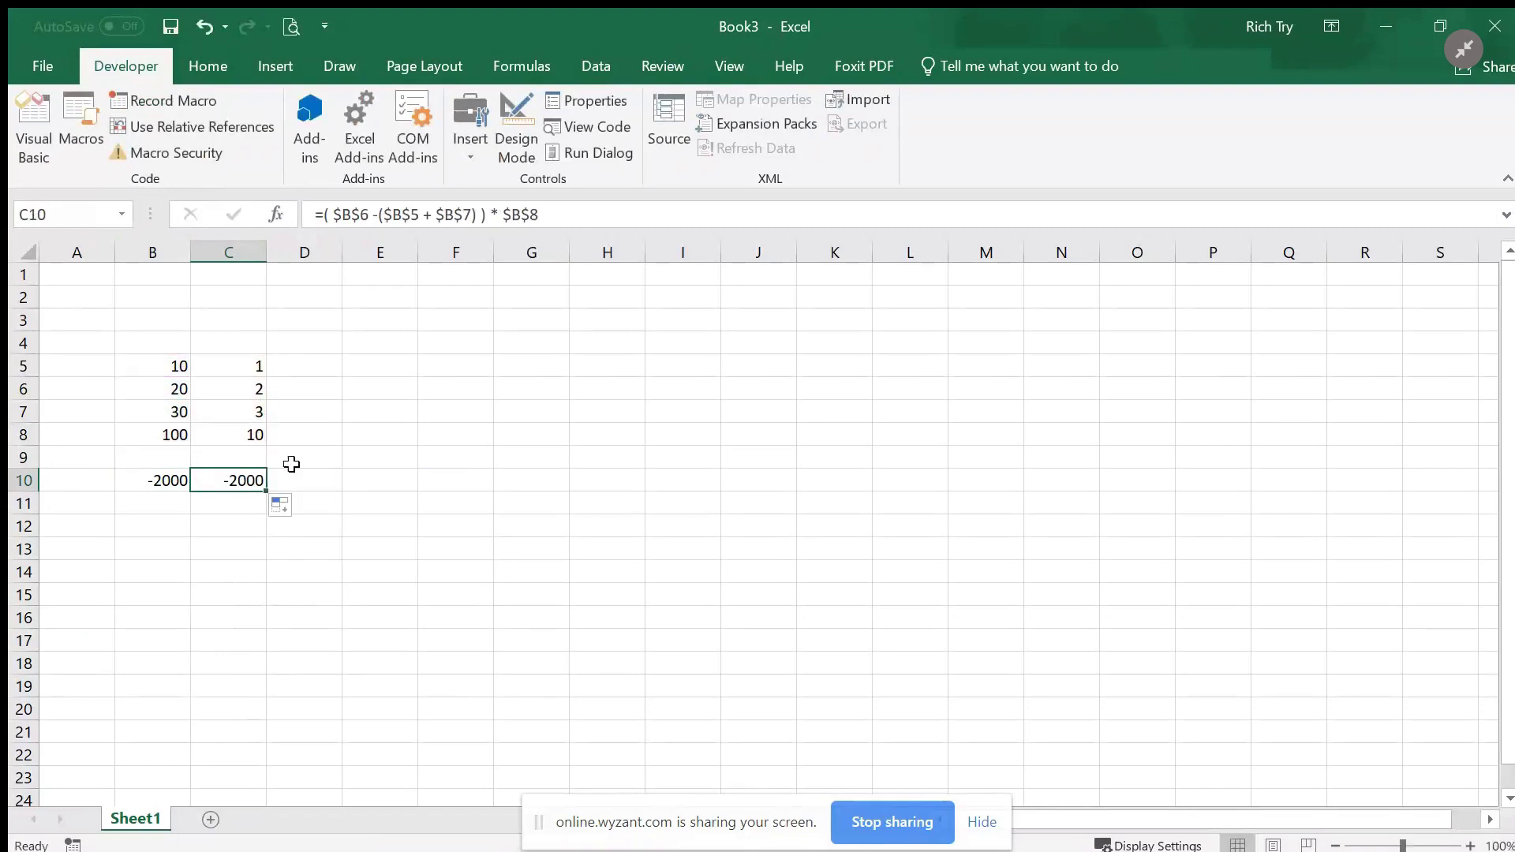